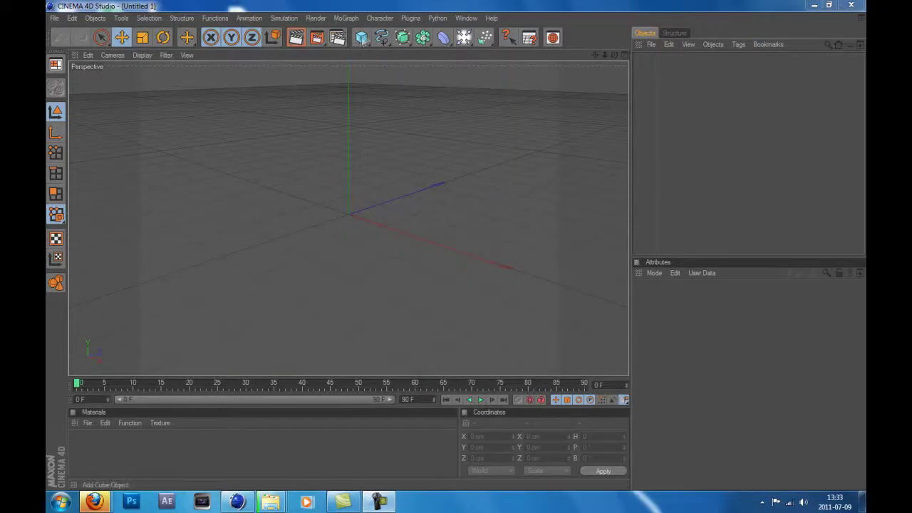
Expand the imported logo group and add two Extrude NURBS generators
{"action": "left_click", "coordinate": [346, 18]}
{"action": "left_click", "coordinate": [376, 98]}
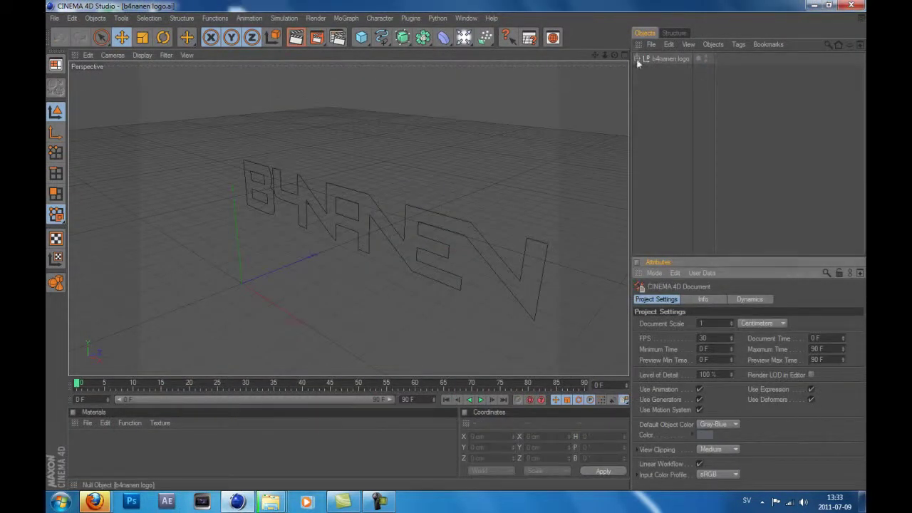
{"action": "left_click", "coordinate": [637, 59]}
{"action": "left_click", "coordinate": [402, 37]}
{"action": "left_click", "coordinate": [525, 45]}
Put Path 1 and Path 2 into the extrudes, set both to 137 cm depth, and add a new material
{"action": "left_click_drag", "start_coordinate": [660, 82], "coordinate": [674, 59]}
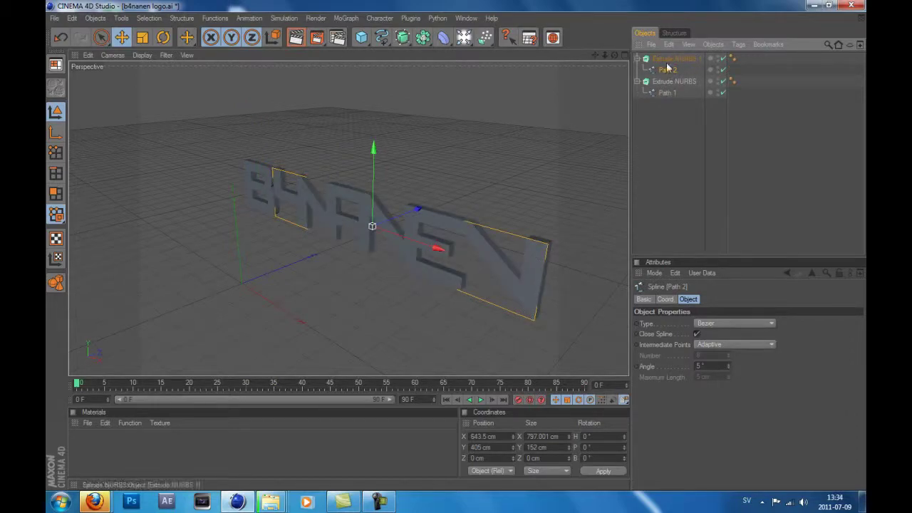
{"action": "left_click", "coordinate": [676, 60], "text": "shift"}
{"action": "left_click_drag", "start_coordinate": [797, 324], "coordinate": [797, 292]}
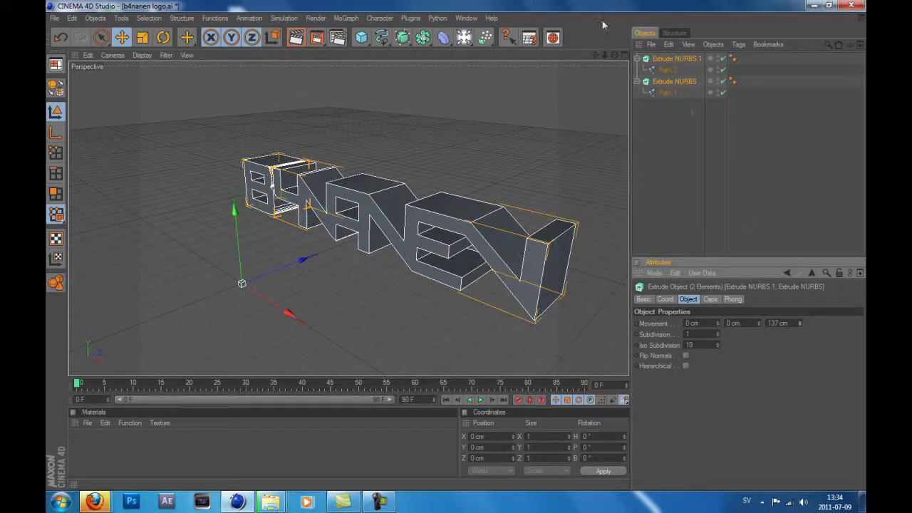
{"action": "double_click", "coordinate": [285, 441]}
Make the material bright green (R 77, G 255, B 54) with Luminance and Reflection on
{"action": "double_click", "coordinate": [81, 443]}
{"action": "left_click_drag", "start_coordinate": [547, 117], "coordinate": [453, 117]}
{"action": "left_click_drag", "start_coordinate": [547, 138], "coordinate": [436, 138]}
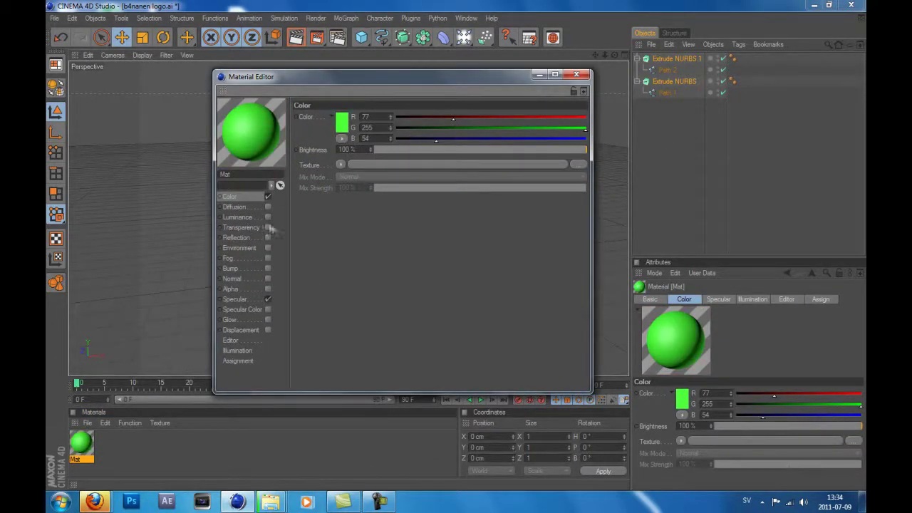
{"action": "left_click", "coordinate": [267, 216]}
{"action": "left_click", "coordinate": [342, 122]}
{"action": "left_click", "coordinate": [326, 177]}
{"action": "left_click", "coordinate": [267, 237]}
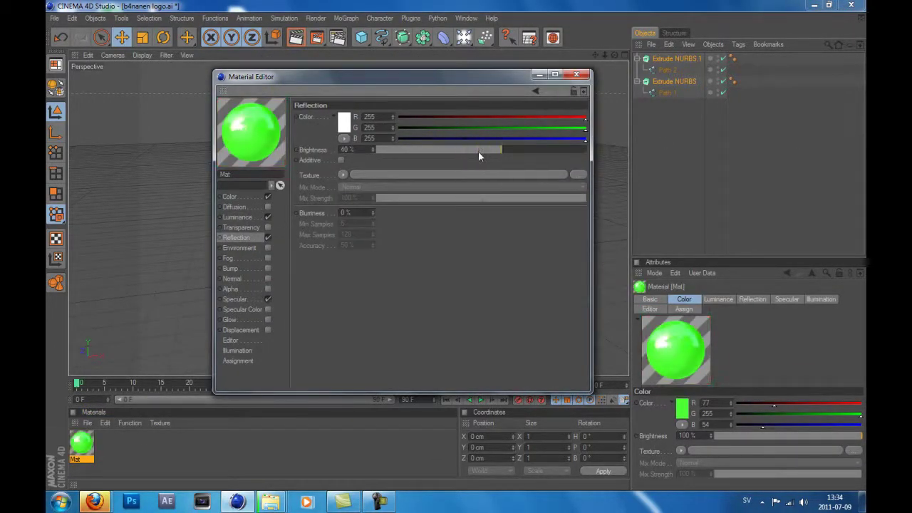
{"action": "left_click", "coordinate": [576, 74]}
Apply the green material to both letter objects and create dark reflective Mat.1 (R 26, G 19, B 18)
{"action": "left_click_drag", "start_coordinate": [81, 443], "coordinate": [315, 171]}
{"action": "left_click", "coordinate": [296, 40]}
{"action": "double_click", "coordinate": [157, 443]}
{"action": "double_click", "coordinate": [82, 443]}
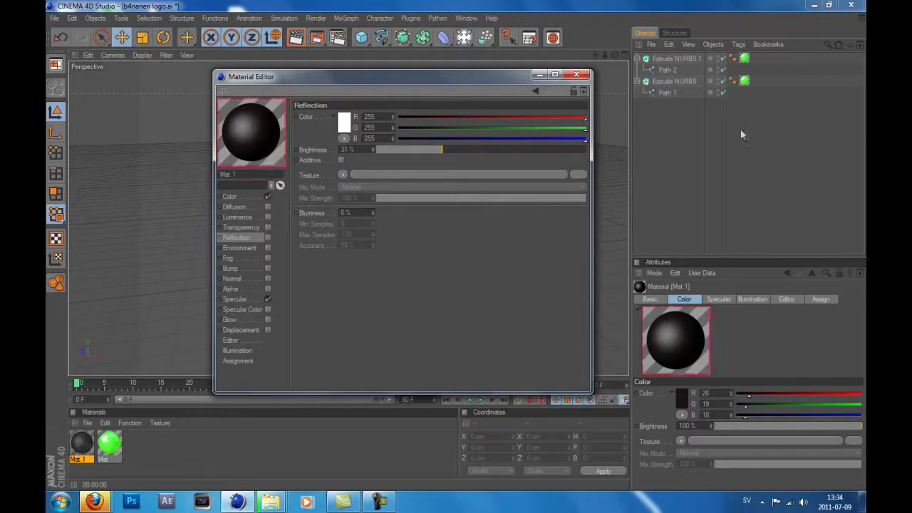
{"action": "left_click", "coordinate": [577, 74]}
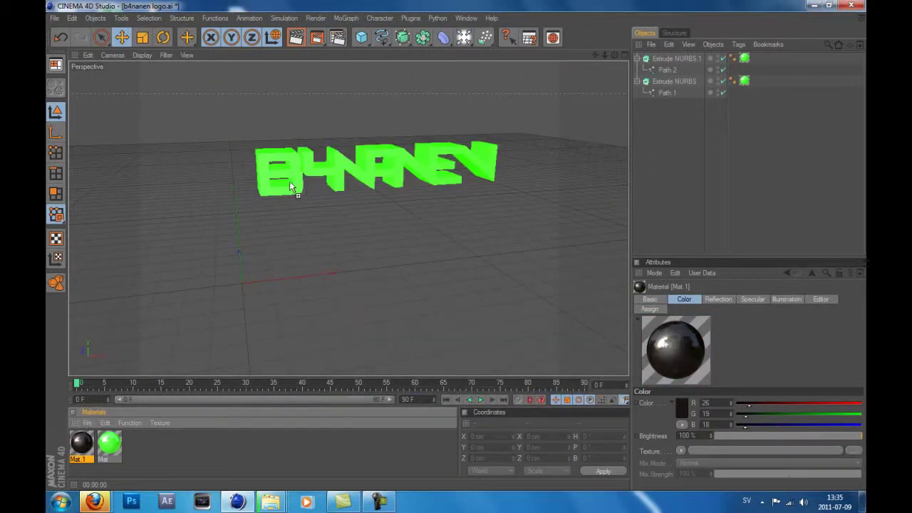
Add dark Mat.1 to both Extrude NURBS and limit their green texture tags to selection C1
{"action": "left_click_drag", "start_coordinate": [81, 443], "coordinate": [399, 167]}
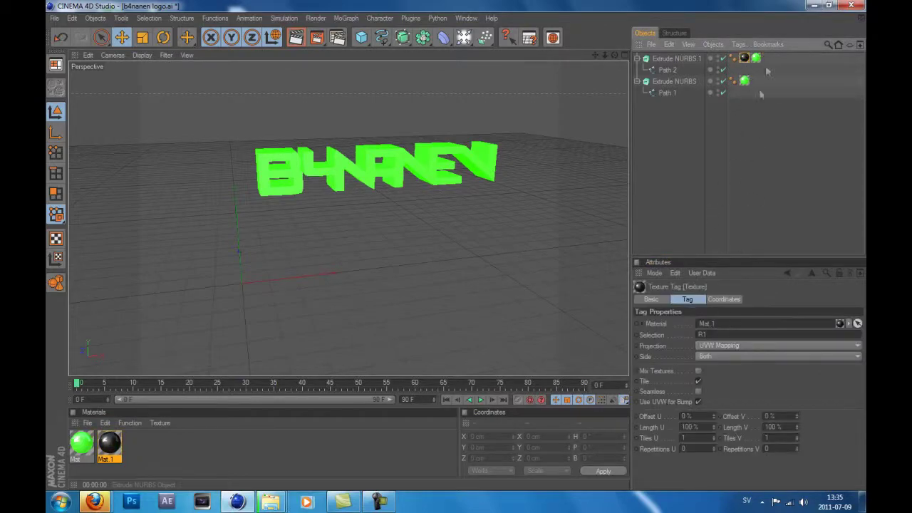
{"action": "type", "text": "C1"}
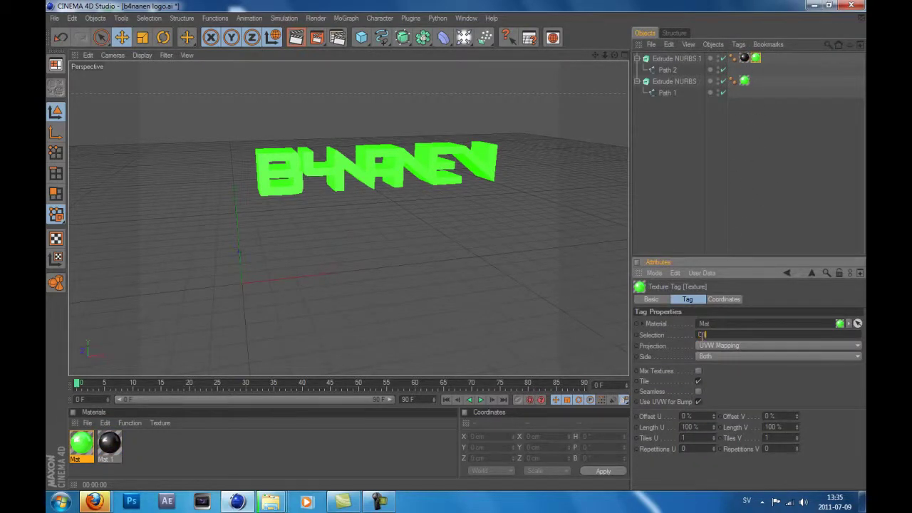
{"action": "key", "text": "Return"}
{"action": "left_click_drag", "start_coordinate": [741, 84], "coordinate": [753, 80]}
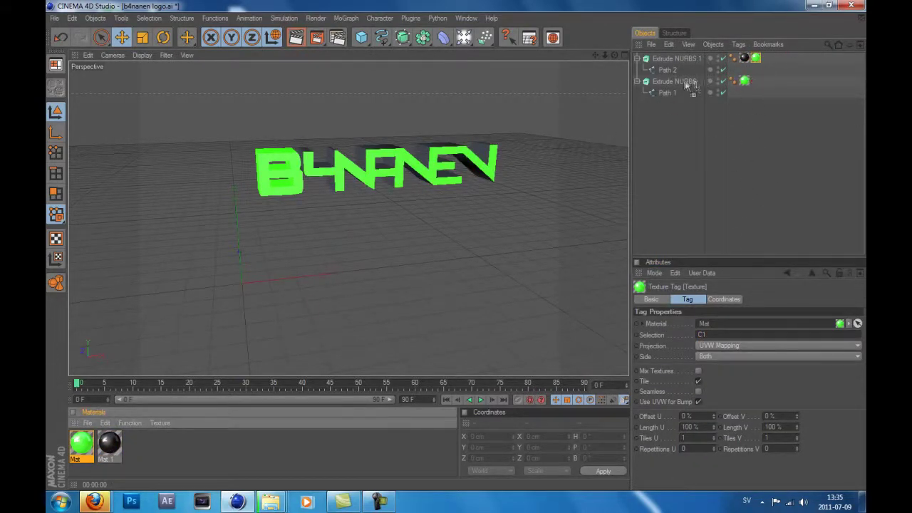
{"action": "left_click_drag", "start_coordinate": [696, 80], "coordinate": [698, 81]}
{"action": "type", "text": "C1"}
{"action": "key", "text": "Return"}
{"action": "key", "text": "ctrl+z"}
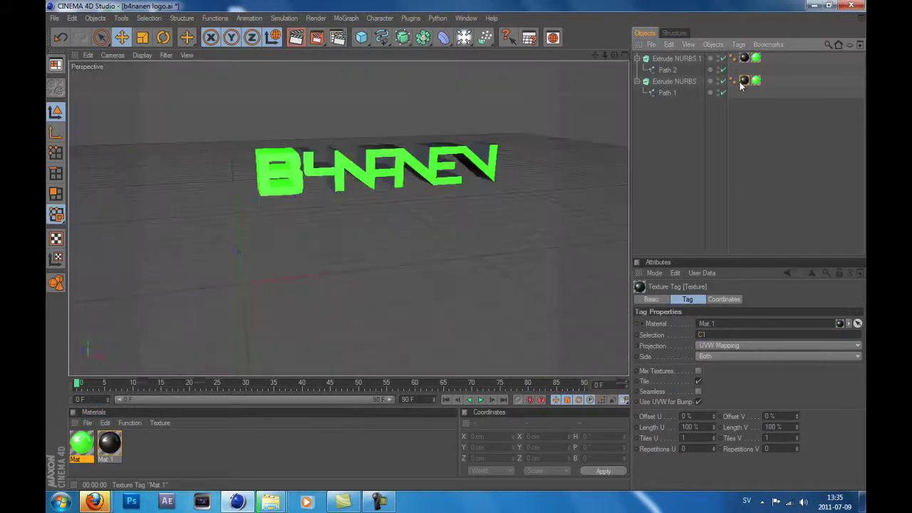
Clone a Plane in a single-layer Grid Array Cloner with 1000 cm spacing
{"action": "left_click_drag", "start_coordinate": [361, 37], "coordinate": [524, 66]}
{"action": "left_click", "coordinate": [346, 18]}
{"action": "left_click", "coordinate": [354, 99], "text": "alt"}
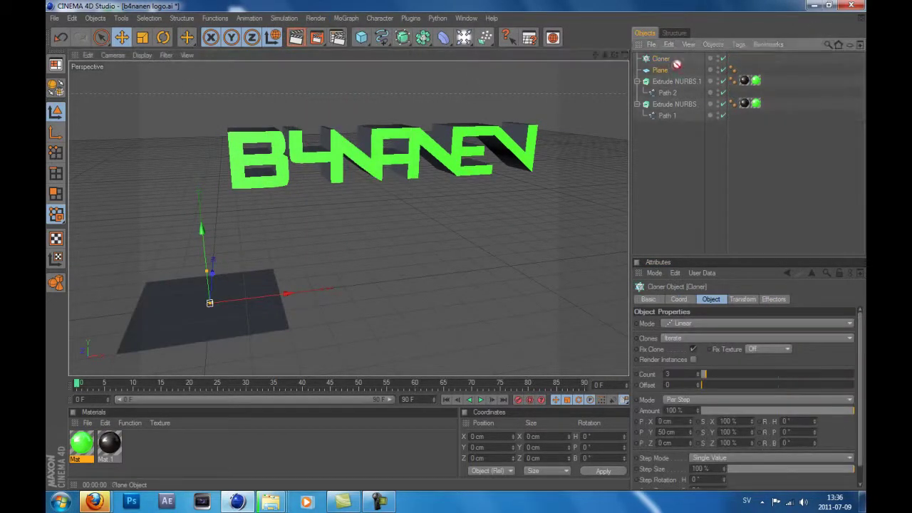
{"action": "left_click", "coordinate": [713, 323]}
{"action": "left_click", "coordinate": [702, 364]}
{"action": "left_click_drag", "start_coordinate": [733, 375], "coordinate": [726, 372]}
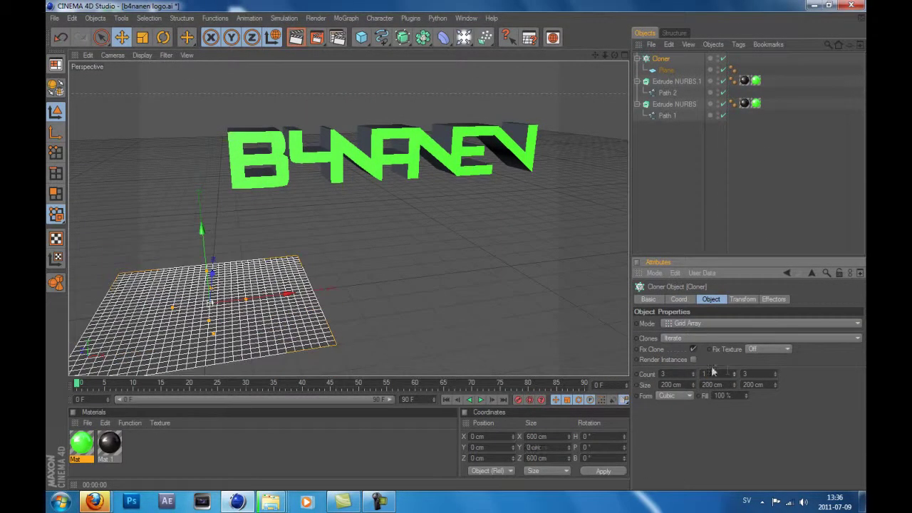
{"action": "key", "text": "Tab"}
{"action": "key", "text": "Tab"}
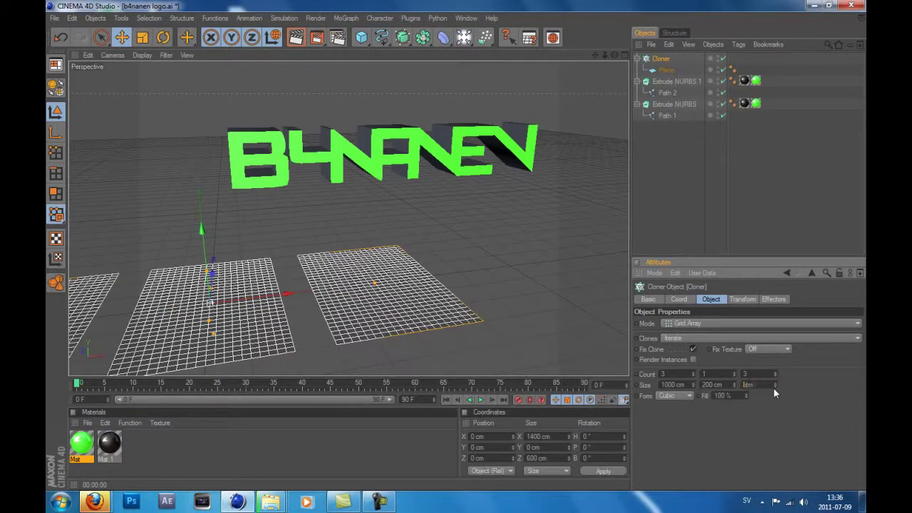
{"action": "type", "text": "000"}
{"action": "key", "text": "Return"}
Create a white luminous Mat.2 for the planes
{"action": "double_click", "coordinate": [178, 445]}
{"action": "double_click", "coordinate": [82, 441]}
{"action": "left_click", "coordinate": [267, 217]}
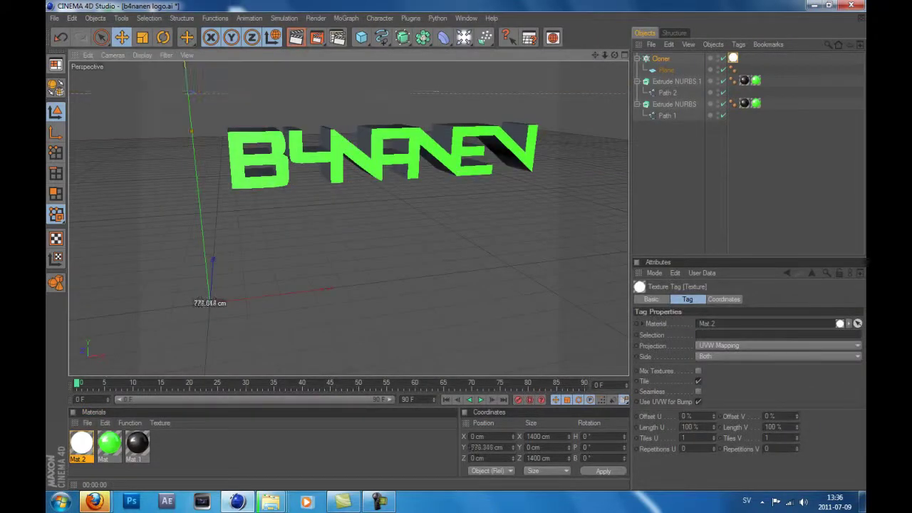
{"action": "key", "text": "ctrl+b"}
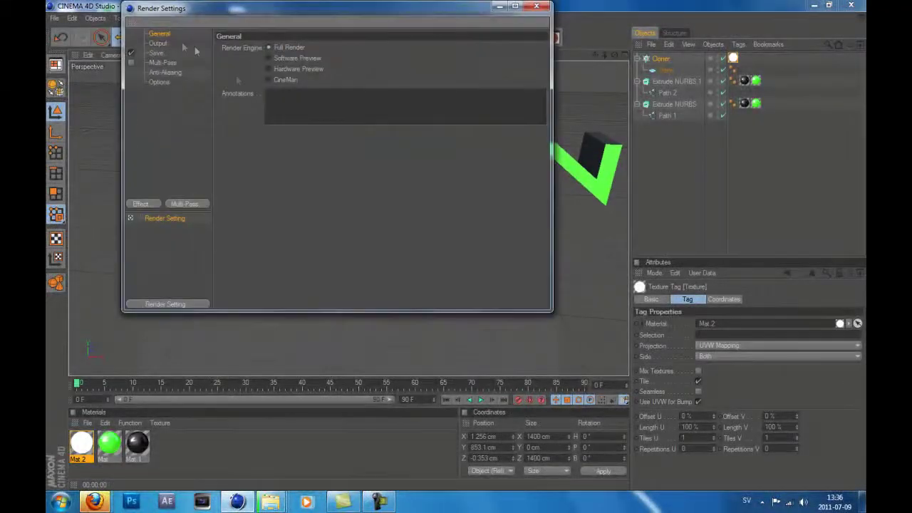
Add Ambient Occlusion and Global Illumination effects in the Render Settings
{"action": "left_click", "coordinate": [141, 203]}
{"action": "left_click", "coordinate": [178, 214]}
{"action": "left_click", "coordinate": [141, 204]}
{"action": "left_click", "coordinate": [185, 335]}
{"action": "left_click", "coordinate": [157, 43]}
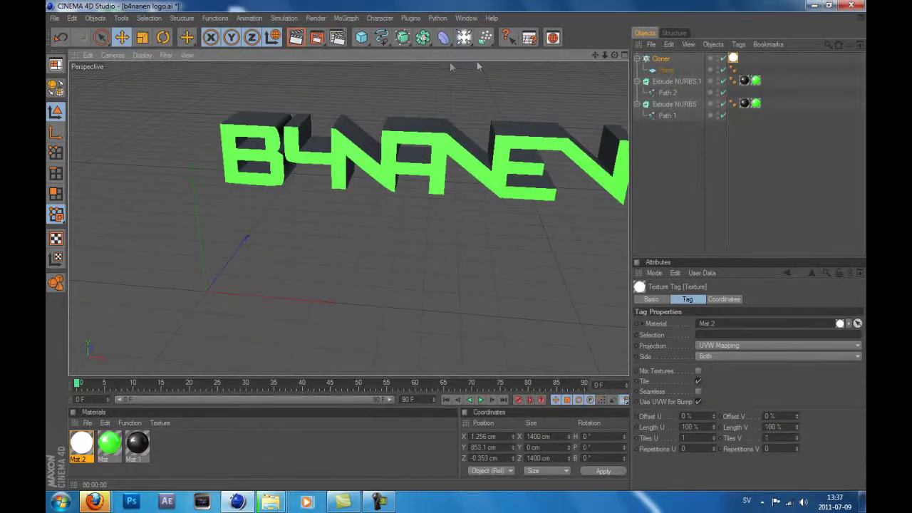
Test-render the view, then render the logo at 1280x720 to the Picture Viewer
{"action": "left_click", "coordinate": [296, 37]}
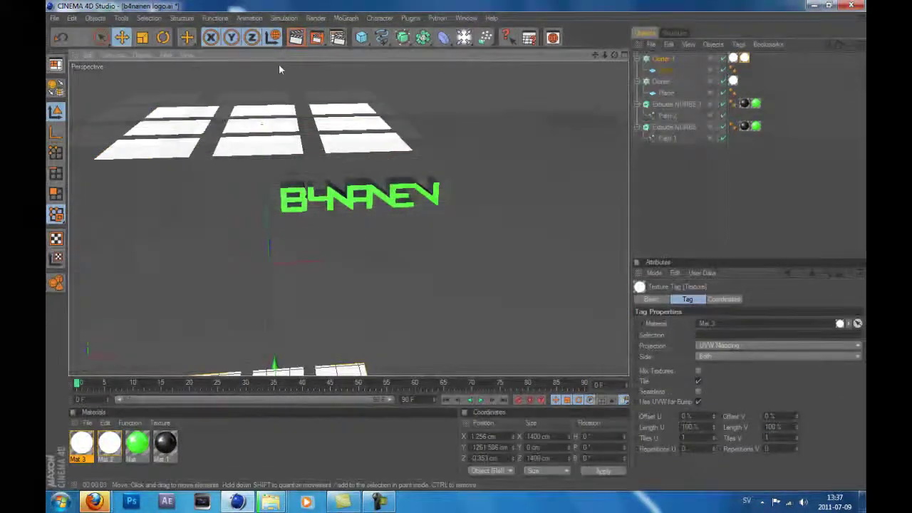
{"action": "left_click", "coordinate": [287, 43]}
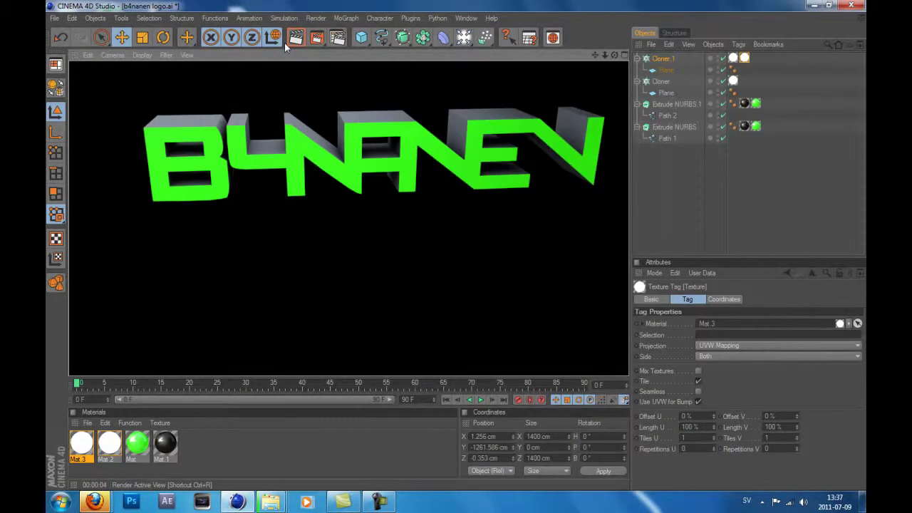
{"action": "key", "text": "shift+r"}
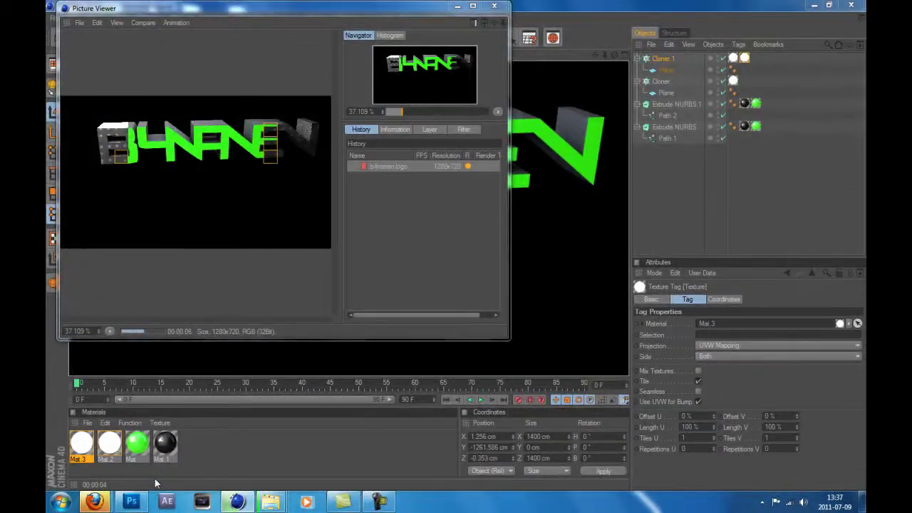
Save the finished render from the Picture Viewer as a PNG image
{"action": "right_click", "coordinate": [388, 166]}
{"action": "left_click", "coordinate": [428, 207]}
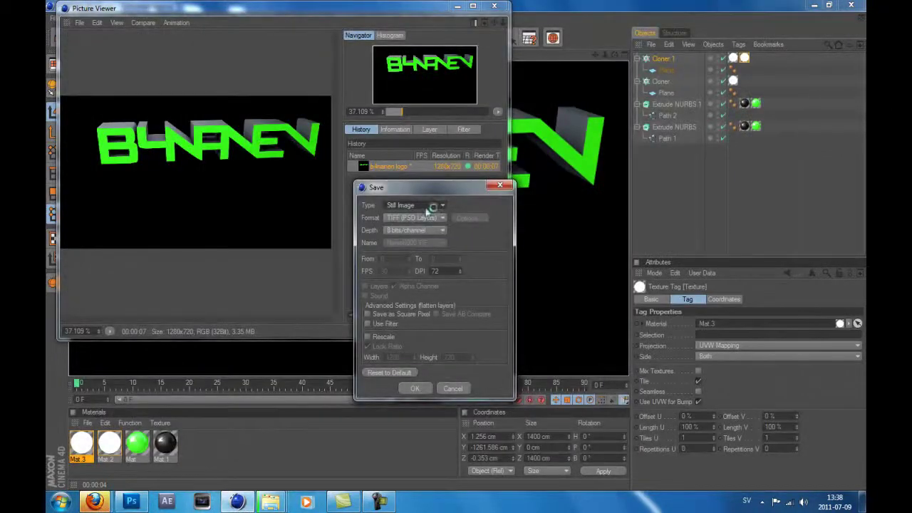
{"action": "left_click", "coordinate": [426, 218]}
{"action": "left_click", "coordinate": [427, 346]}
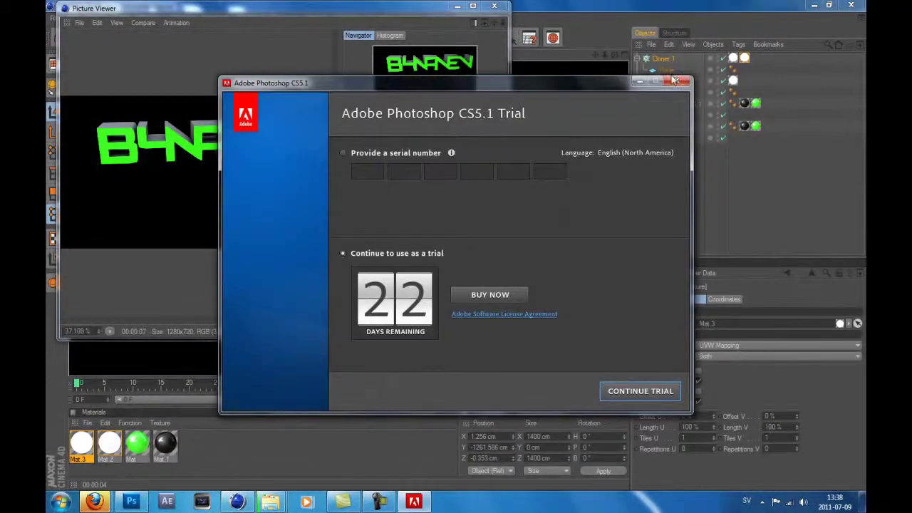
{"action": "left_click", "coordinate": [674, 81]}
{"action": "left_click", "coordinate": [540, 283]}
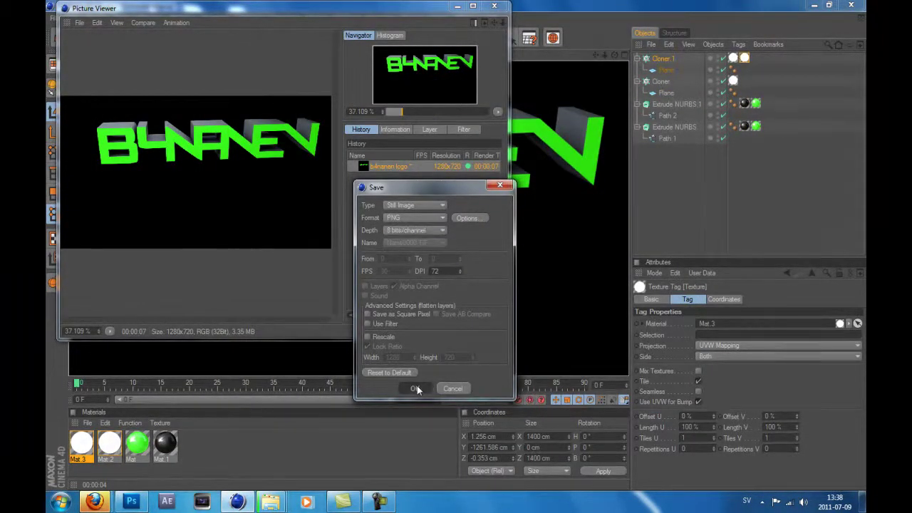
{"action": "left_click", "coordinate": [416, 388]}
{"action": "left_click", "coordinate": [371, 271]}
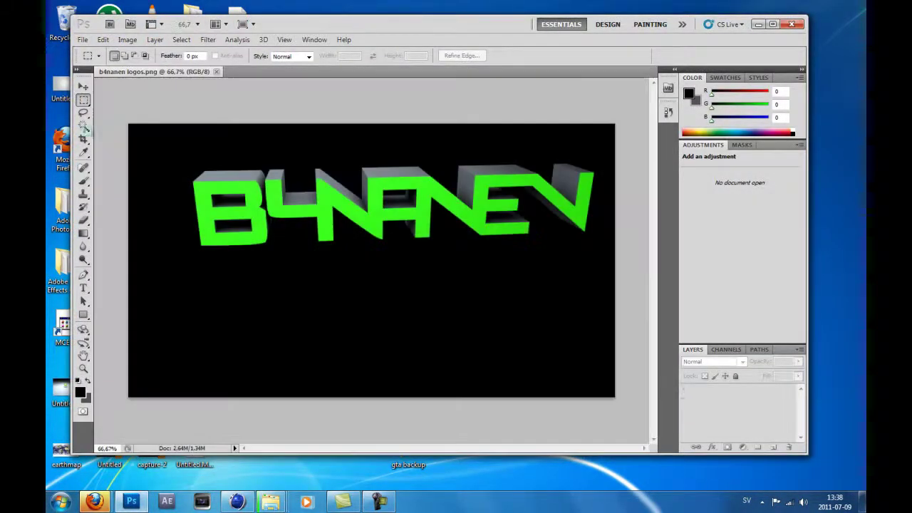
Create a new blank Photoshop document
{"action": "left_click", "coordinate": [82, 39]}
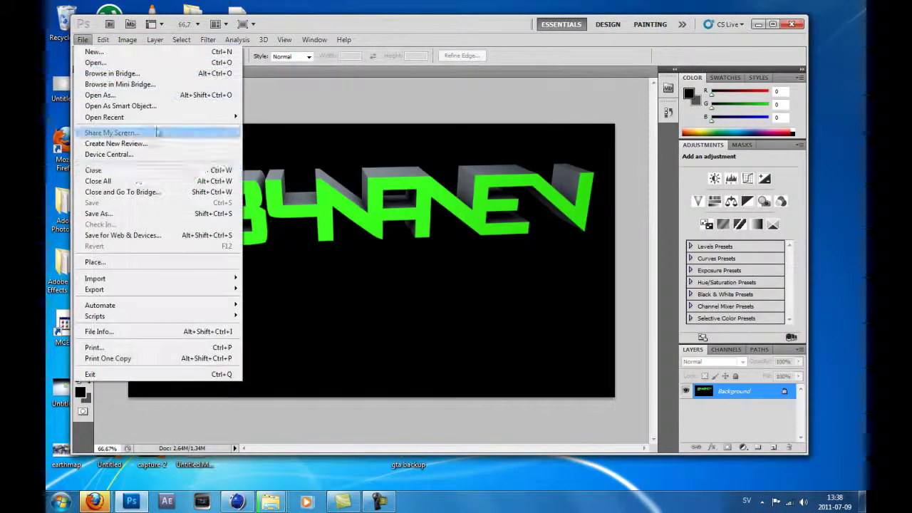
{"action": "left_click", "coordinate": [93, 53]}
{"action": "key", "text": "Return"}
{"action": "left_click", "coordinate": [153, 71]}
Select the logo's black background and unlock it as Layer 0
{"action": "left_click", "coordinate": [83, 126]}
{"action": "left_click", "coordinate": [371, 320]}
{"action": "double_click", "coordinate": [715, 399]}
{"action": "key", "text": "Return"}
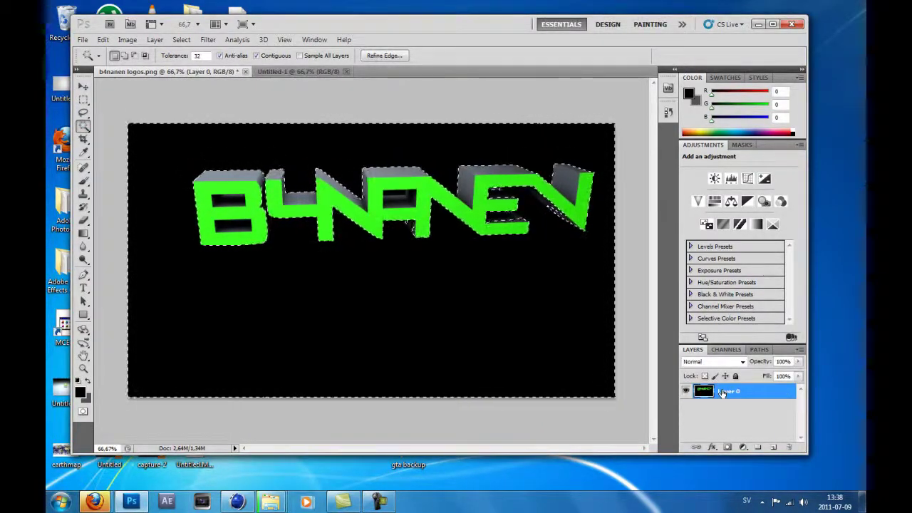
{"action": "key", "text": "Delete"}
{"action": "key", "text": "ctrl+z"}
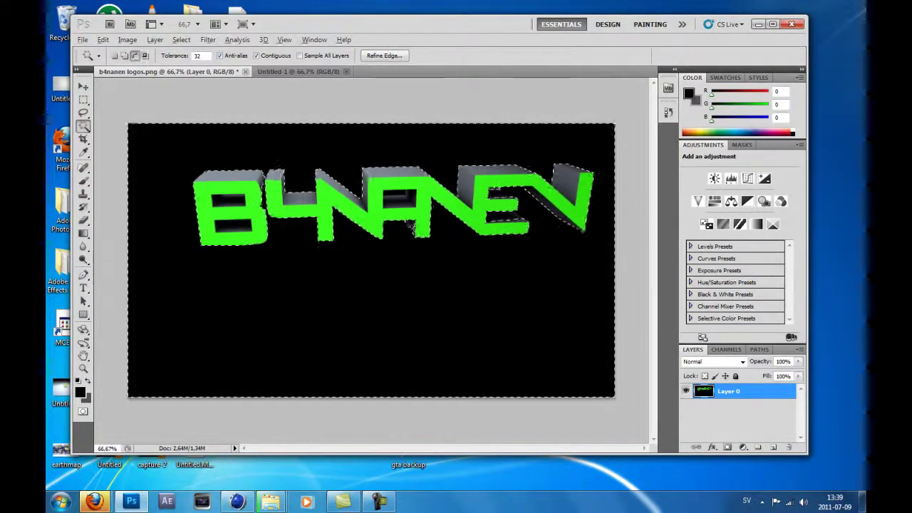
Quick-select the green B4NANEN lettering, then switch to the Untitled-1 document
{"action": "left_click", "coordinate": [568, 222]}
{"action": "key", "text": "Return"}
{"action": "key", "text": "shift+w"}
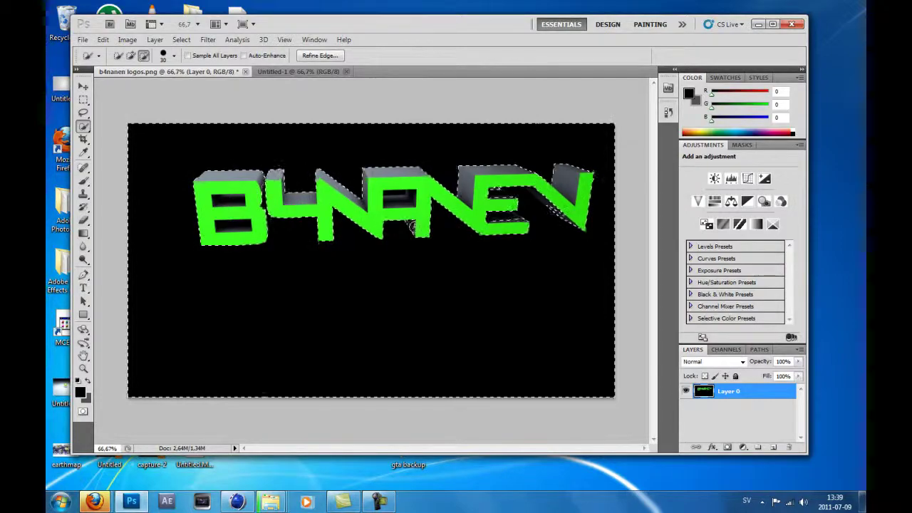
{"action": "key", "text": "ctrl+d"}
{"action": "left_click_drag", "start_coordinate": [303, 208], "coordinate": [404, 226]}
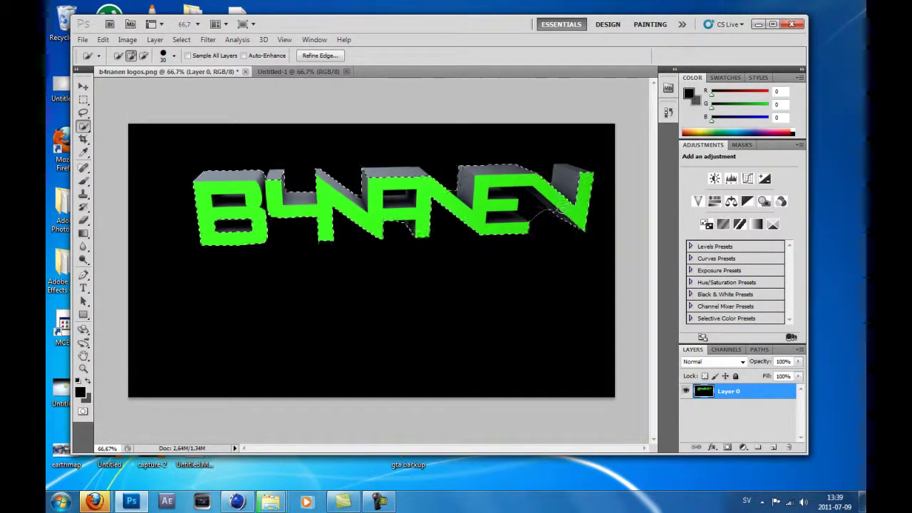
{"action": "left_click", "coordinate": [258, 72]}
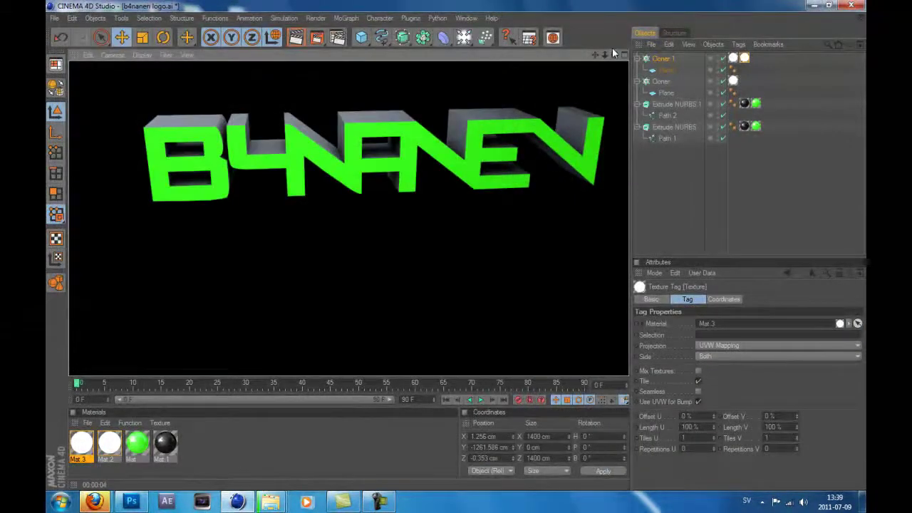
Add an omni Light to the logo scene and render the lit logo to the Picture Viewer
{"action": "left_click", "coordinate": [463, 37]}
{"action": "left_click", "coordinate": [498, 47]}
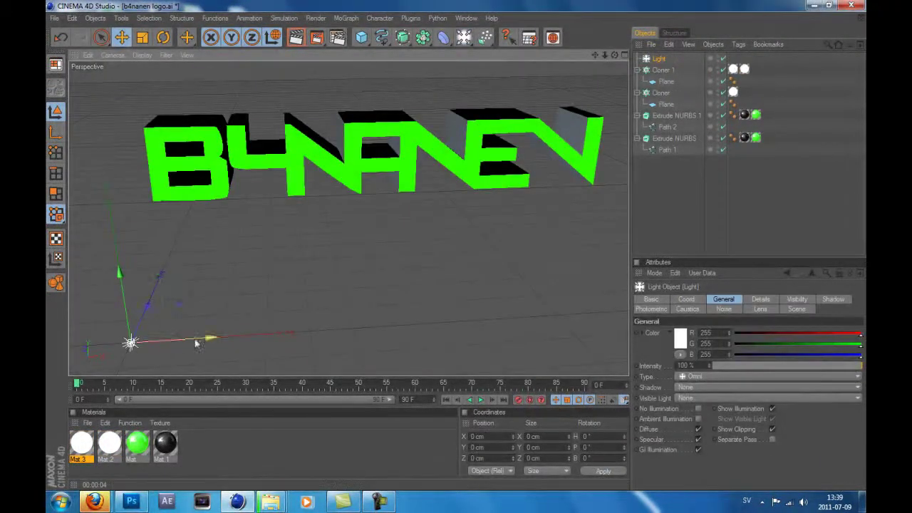
{"action": "left_click", "coordinate": [296, 38]}
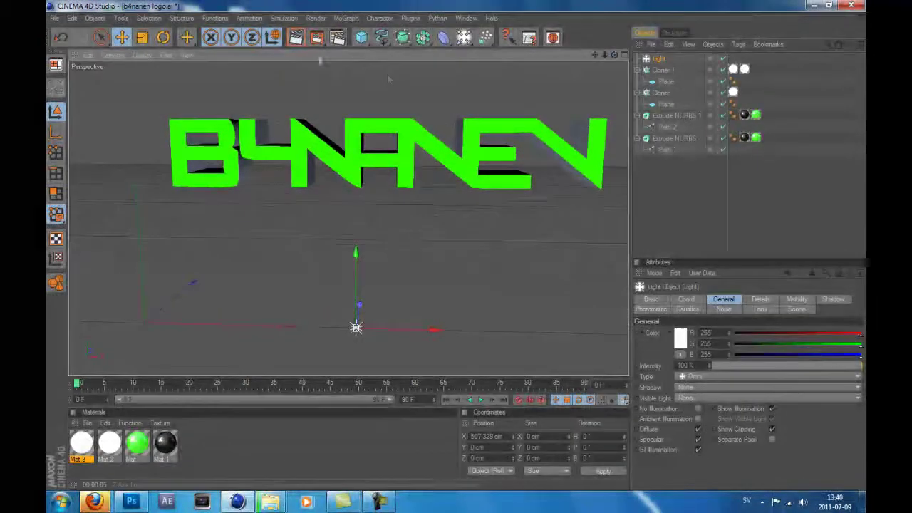
{"action": "left_click", "coordinate": [297, 38]}
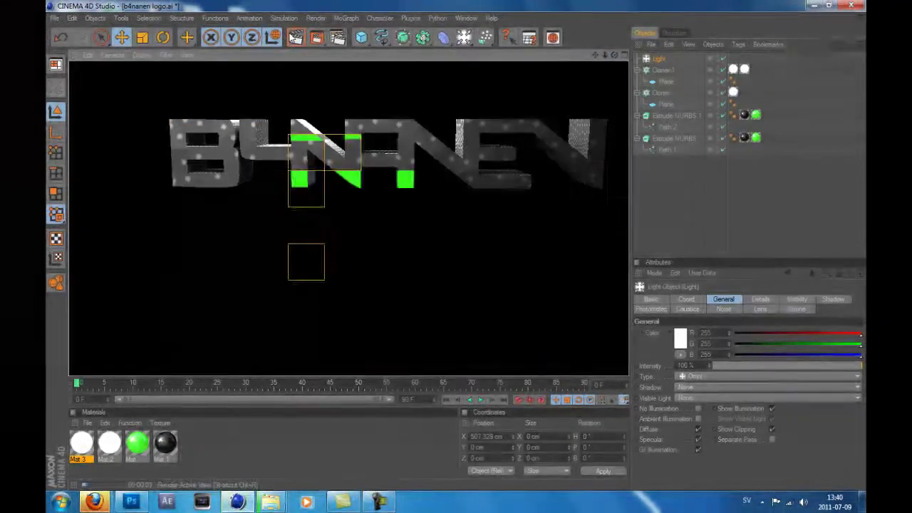
{"action": "key", "text": "shift+r"}
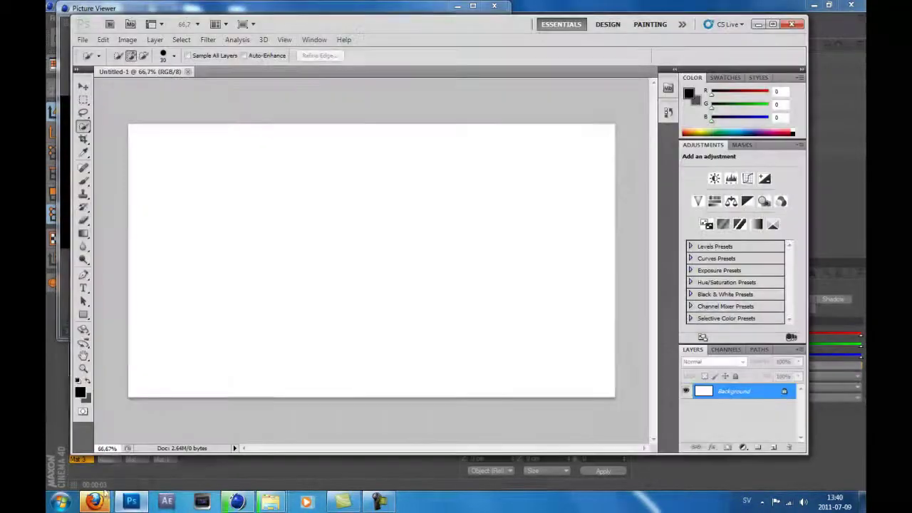
{"action": "right_click", "coordinate": [283, 311]}
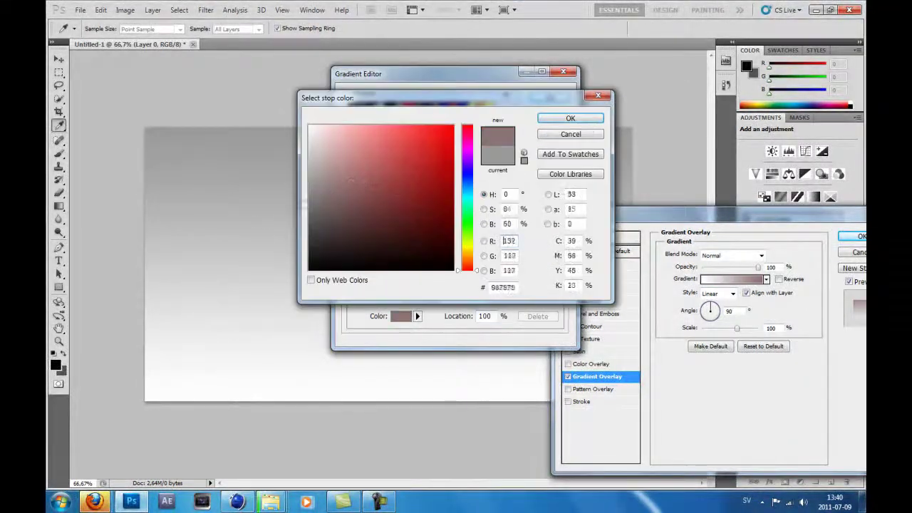
Make the Gradient Overlay radial at 150% scale, adjusting its opacity and centre
{"action": "left_click", "coordinate": [718, 293]}
{"action": "left_click", "coordinate": [712, 305]}
{"action": "left_click_drag", "start_coordinate": [736, 328], "coordinate": [758, 328]}
{"action": "left_click_drag", "start_coordinate": [757, 266], "coordinate": [738, 266]}
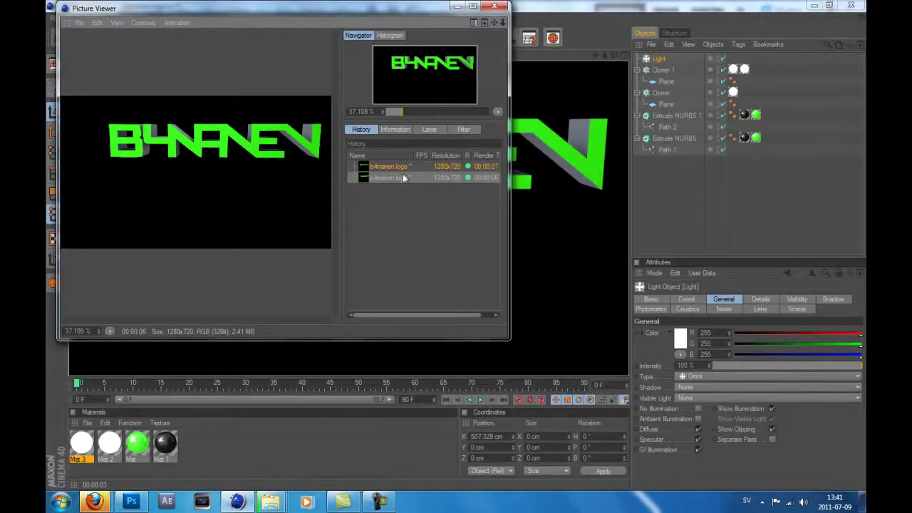
Save the new Cinema 4D render over the existing logo file
{"action": "right_click", "coordinate": [403, 178]}
{"action": "left_click", "coordinate": [439, 290]}
{"action": "left_click", "coordinate": [420, 387]}
{"action": "left_click", "coordinate": [372, 268]}
{"action": "left_click", "coordinate": [472, 293]}
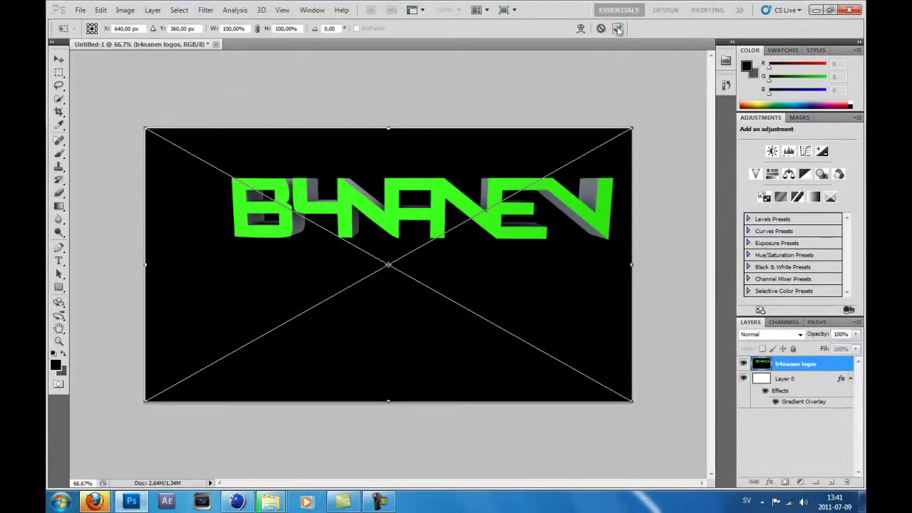
Place the logo, delete its black background with the Magic Wand, and move it down-left
{"action": "key", "text": "Return"}
{"action": "left_click", "coordinate": [127, 108]}
{"action": "left_click", "coordinate": [221, 252]}
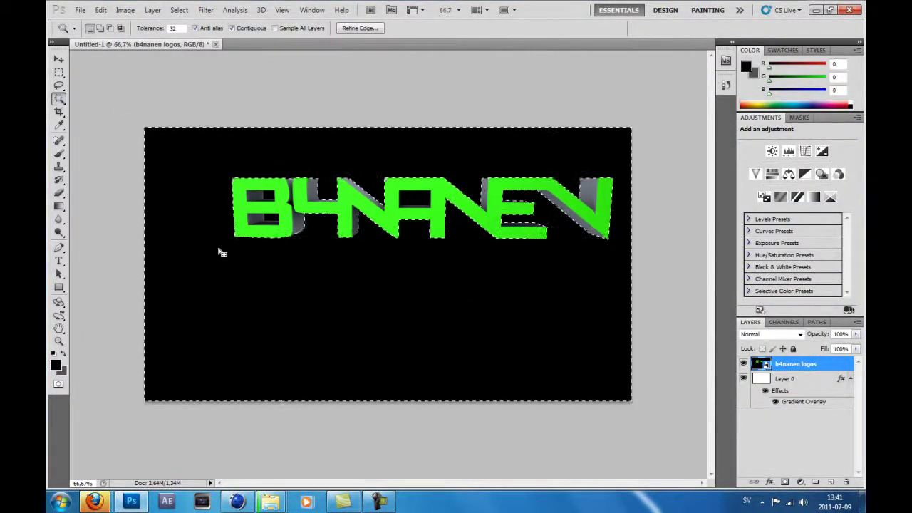
{"action": "key", "text": "Delete"}
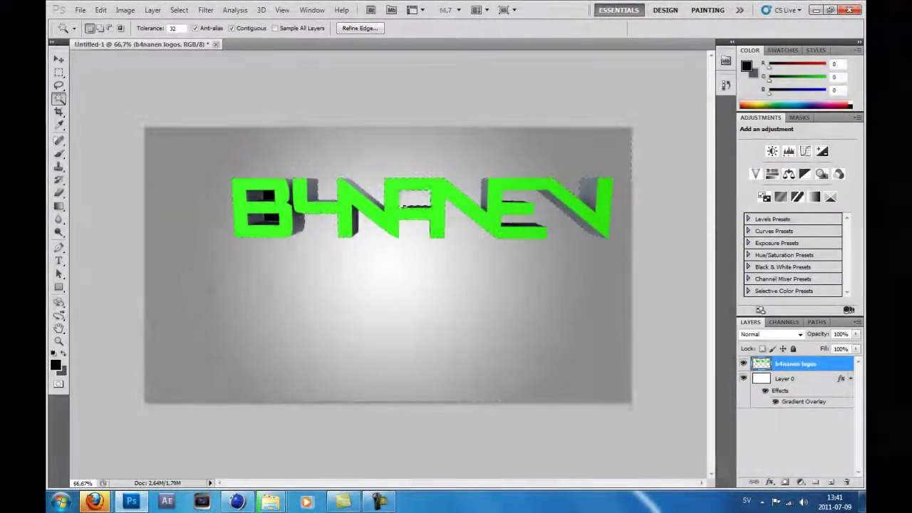
{"action": "key", "text": "v"}
{"action": "left_click_drag", "start_coordinate": [435, 215], "coordinate": [418, 258]}
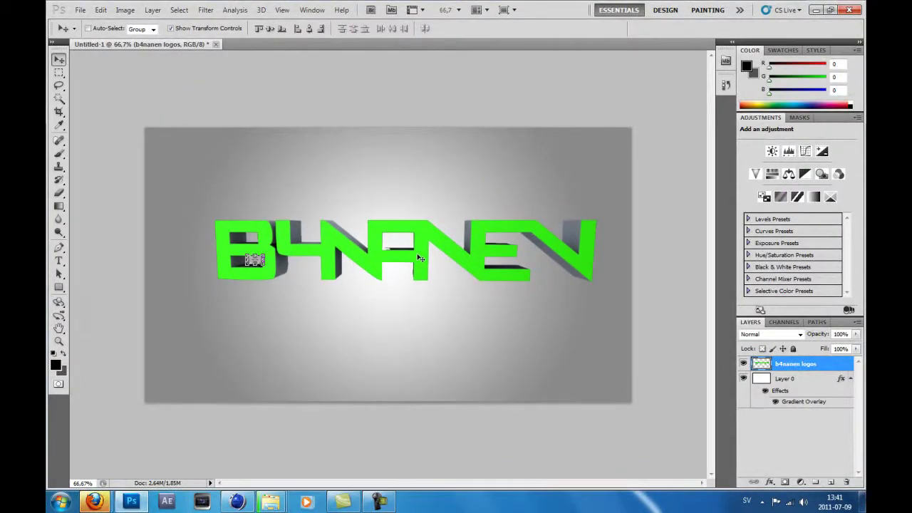
Nudge the logo left and choose Load Brushes from the brush preset menu
{"action": "left_click_drag", "start_coordinate": [380, 265], "coordinate": [373, 259]}
{"action": "key", "text": "b"}
{"action": "left_click", "coordinate": [103, 29]}
{"action": "left_click", "coordinate": [189, 47]}
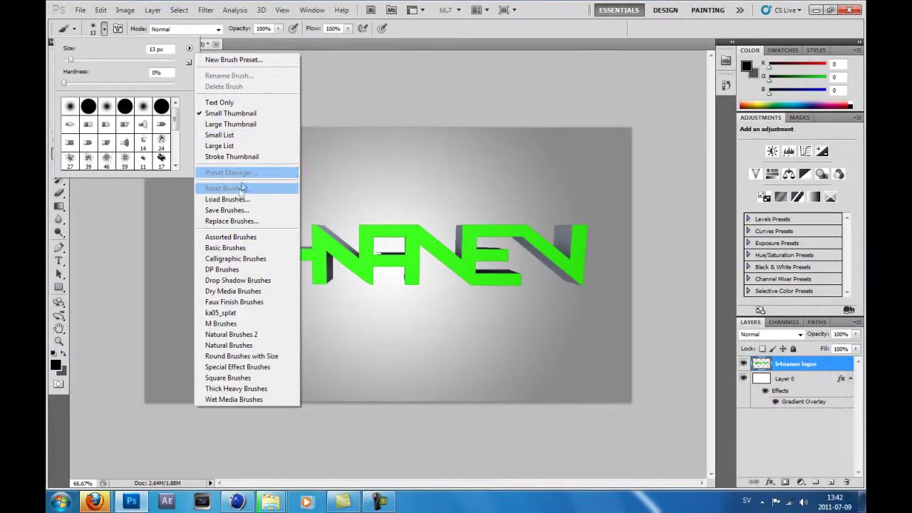
{"action": "left_click", "coordinate": [239, 198]}
Load the splatter .abr from Presets/Brushes, stamp a test splatter, and add empty Layer 1
{"action": "left_click", "coordinate": [497, 103]}
{"action": "left_click", "coordinate": [385, 214]}
{"action": "double_click", "coordinate": [376, 132]}
{"action": "double_click", "coordinate": [414, 164]}
{"action": "double_click", "coordinate": [381, 207]}
{"action": "double_click", "coordinate": [376, 153]}
{"action": "double_click", "coordinate": [385, 205]}
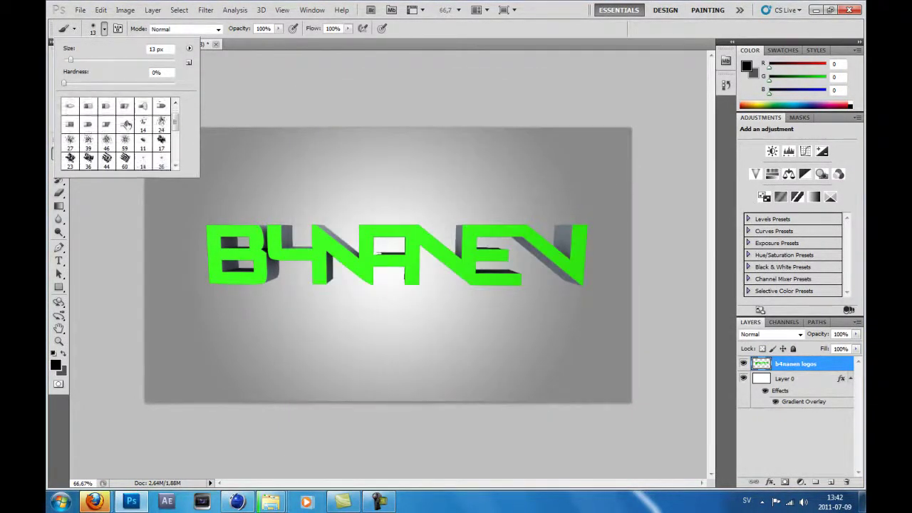
{"action": "left_click", "coordinate": [574, 277]}
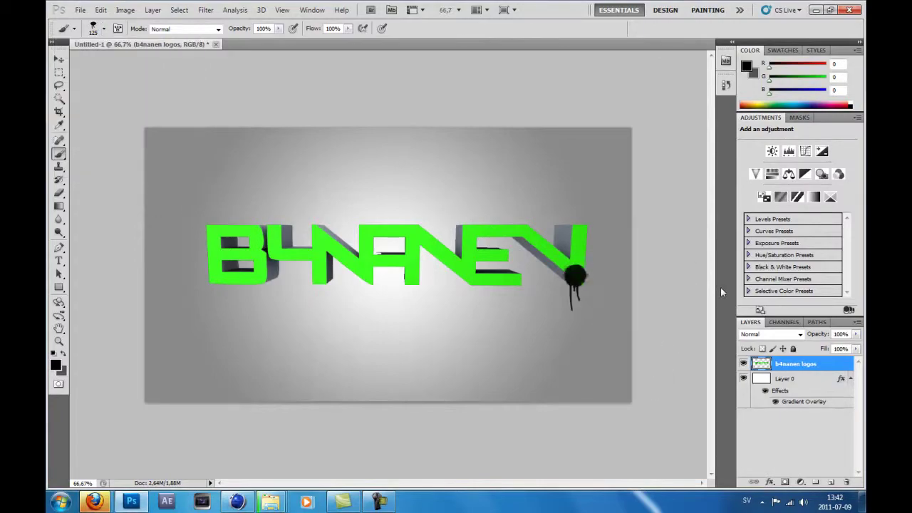
{"action": "left_click", "coordinate": [831, 482]}
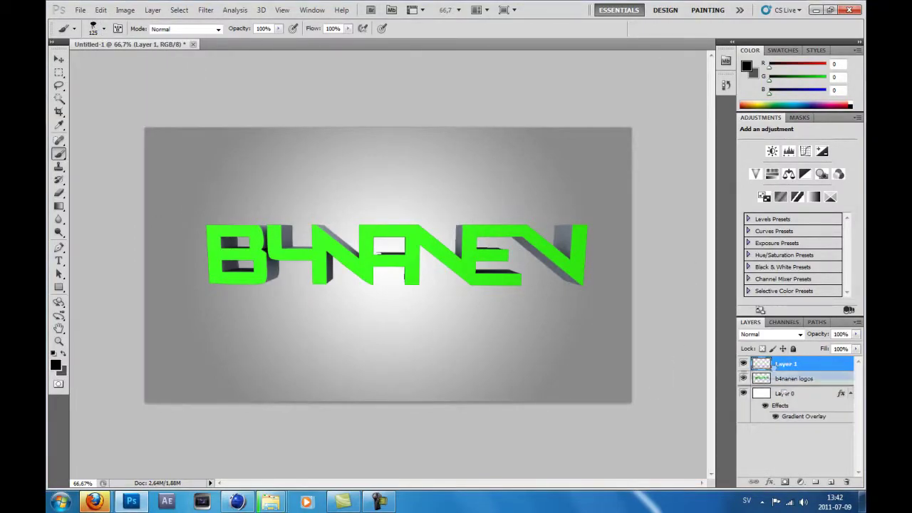
Move Layer 1 below the logo, sample the logo green, and stamp drips near the text's right end
{"action": "left_click_drag", "start_coordinate": [791, 363], "coordinate": [790, 384]}
{"action": "left_click", "coordinate": [56, 365]}
{"action": "left_click", "coordinate": [465, 254]}
{"action": "left_click", "coordinate": [560, 118]}
{"action": "left_click", "coordinate": [576, 282]}
{"action": "left_click", "coordinate": [214, 249], "text": "alt"}
Choose a larger drip brush and stamp a green splatter over the 4
{"action": "left_click", "coordinate": [94, 29]}
{"action": "left_click", "coordinate": [142, 153]}
{"action": "key", "text": "Return"}
{"action": "left_click", "coordinate": [104, 29]}
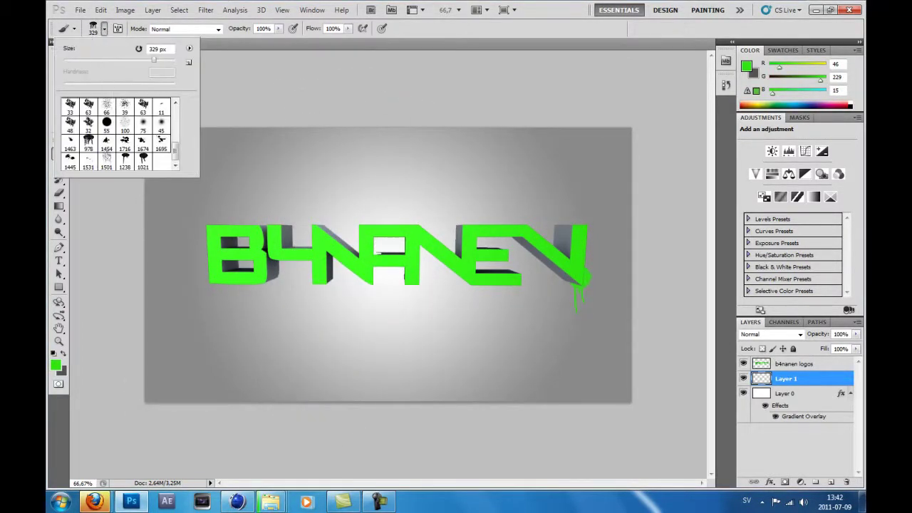
{"action": "key", "text": "Return"}
{"action": "left_click", "coordinate": [304, 233]}
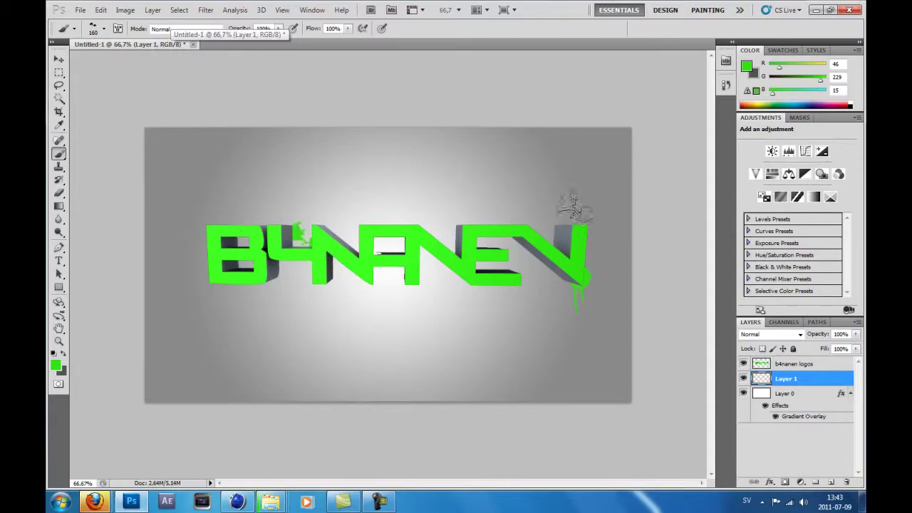
Stamp a 360 px green splatter over the N and E with a different brush
{"action": "left_click", "coordinate": [93, 29]}
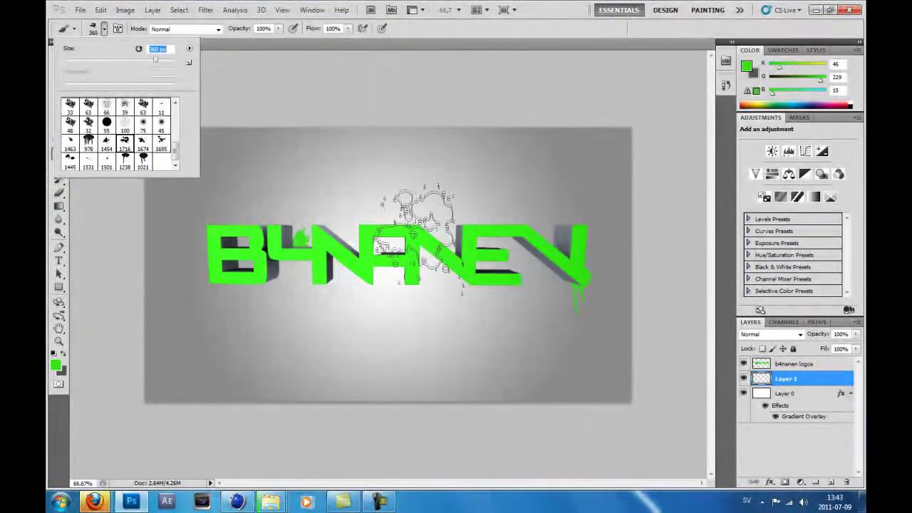
{"action": "key", "text": "Return"}
{"action": "left_click", "coordinate": [431, 228]}
{"action": "key", "text": "ctrl+z"}
{"action": "left_click", "coordinate": [488, 252]}
Stamp more green splatters over the B and over the N and A
{"action": "left_click", "coordinate": [94, 29]}
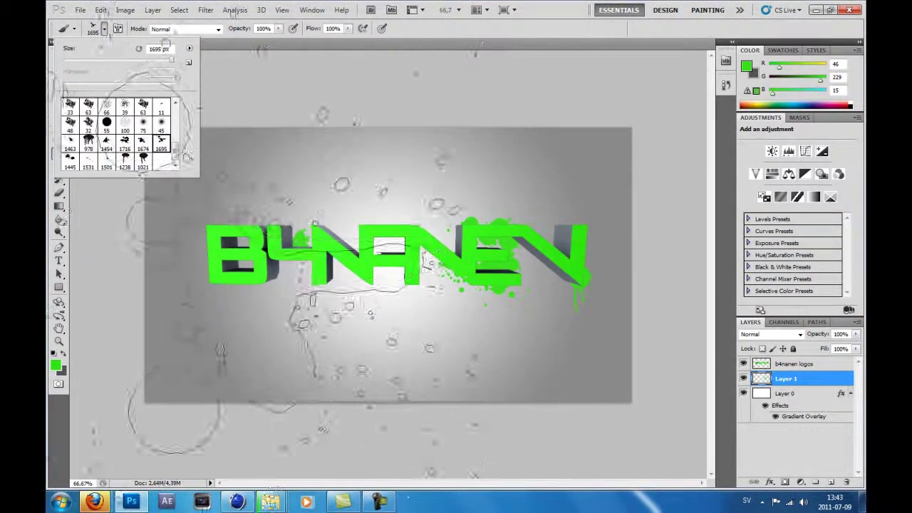
{"action": "key", "text": "Return"}
{"action": "left_click", "coordinate": [242, 263]}
{"action": "left_click", "coordinate": [104, 29]}
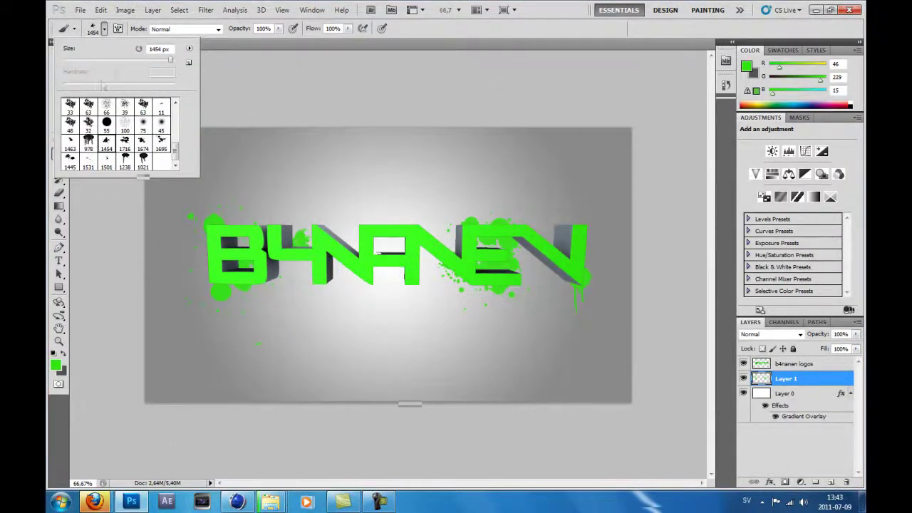
{"action": "key", "text": "Return"}
{"action": "left_click", "coordinate": [384, 274]}
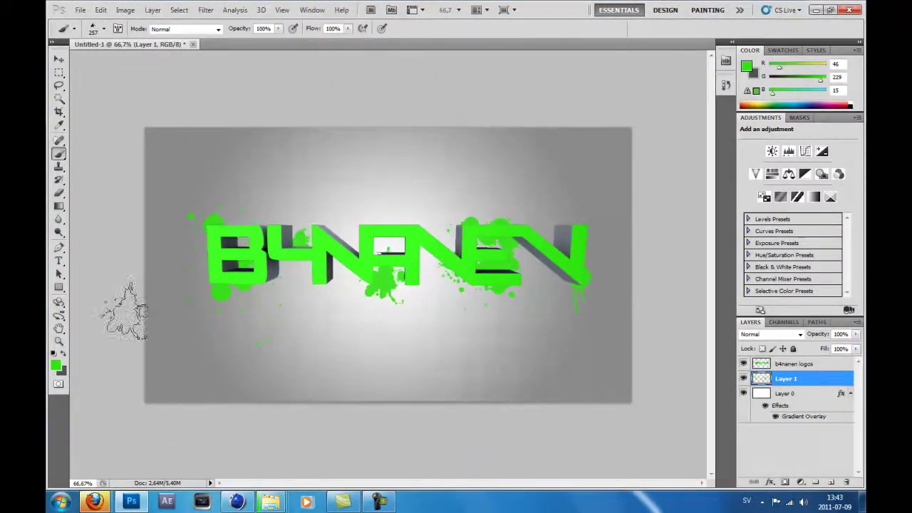
Select a small hard round brush from the brush presets
{"action": "left_click", "coordinate": [104, 28]}
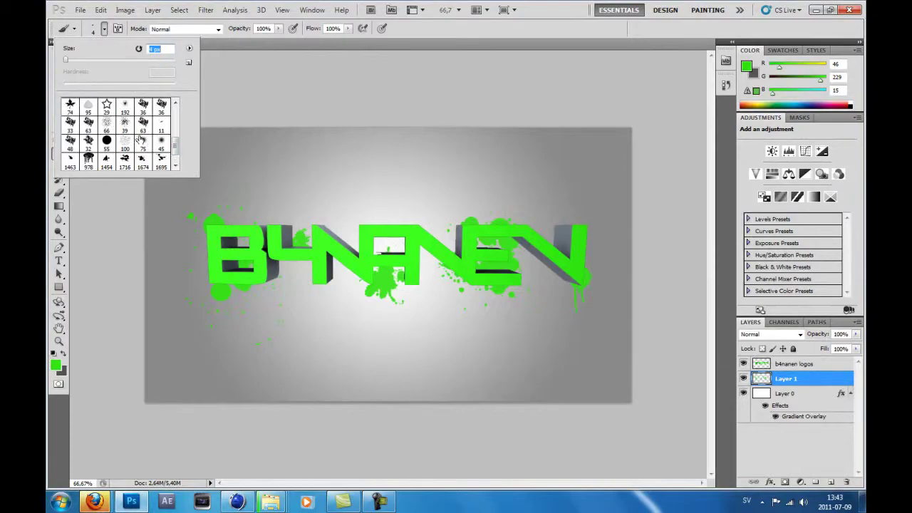
{"action": "scroll", "coordinate": [114, 135], "scroll_direction": "up", "scroll_amount": 5}
{"action": "left_click", "coordinate": [125, 106]}
{"action": "key", "text": "Return"}
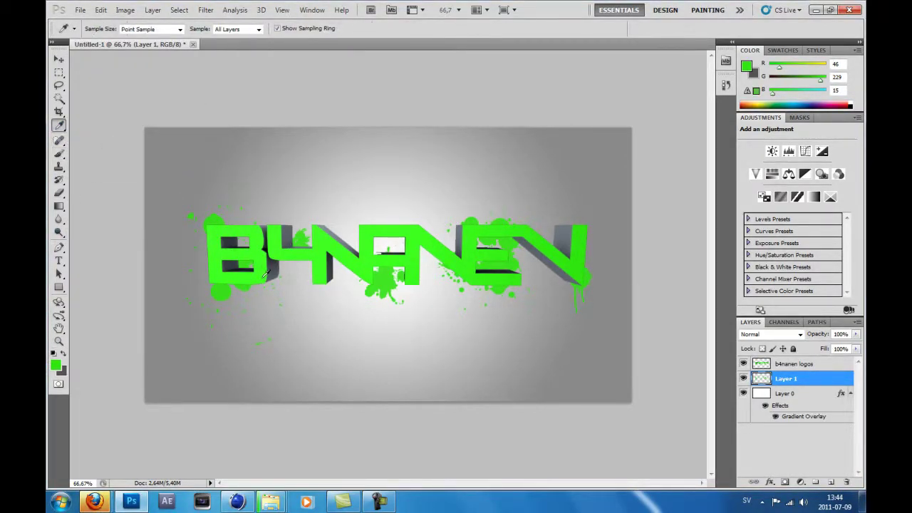
Sample a brighter logo green and add Layer 2 above the logo layers
{"action": "left_click", "coordinate": [194, 233], "text": "alt"}
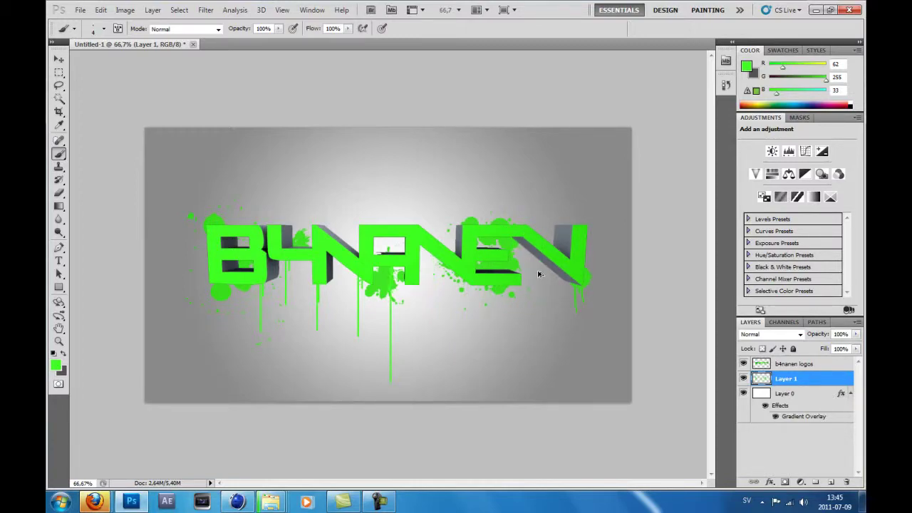
{"action": "left_click", "coordinate": [830, 482]}
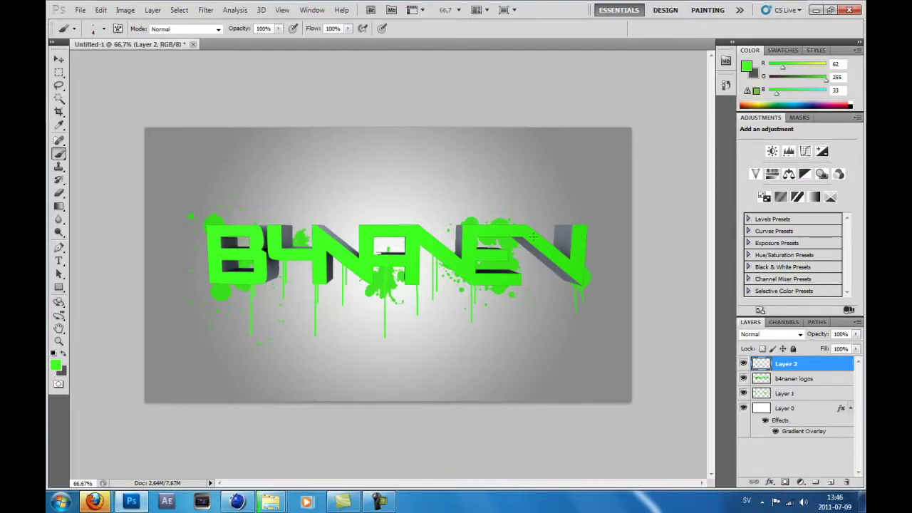
Sample the grey of the letters' 3D sides and paint with it on Layer 2
{"action": "left_click", "coordinate": [59, 125]}
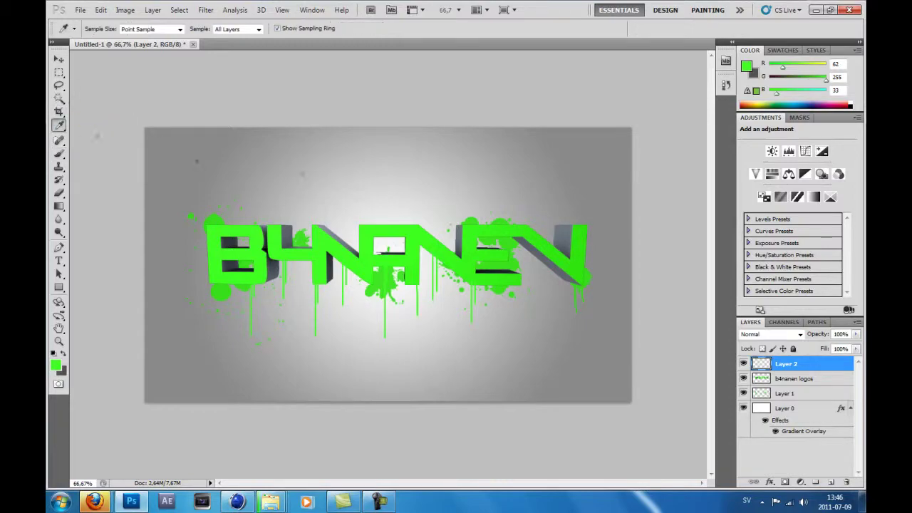
{"action": "left_click", "coordinate": [59, 152]}
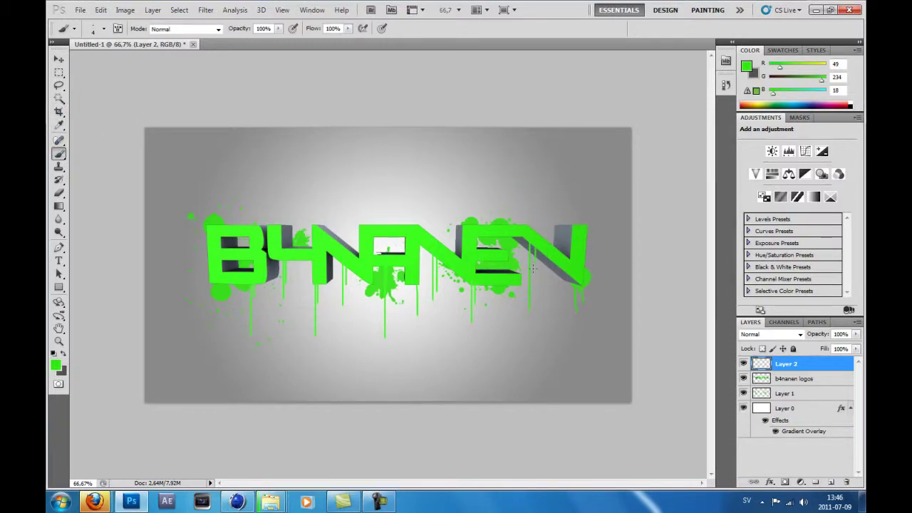
{"action": "left_click", "coordinate": [543, 274], "text": "alt"}
{"action": "key", "text": "w"}
{"action": "key", "text": "i"}
{"action": "key", "text": "b"}
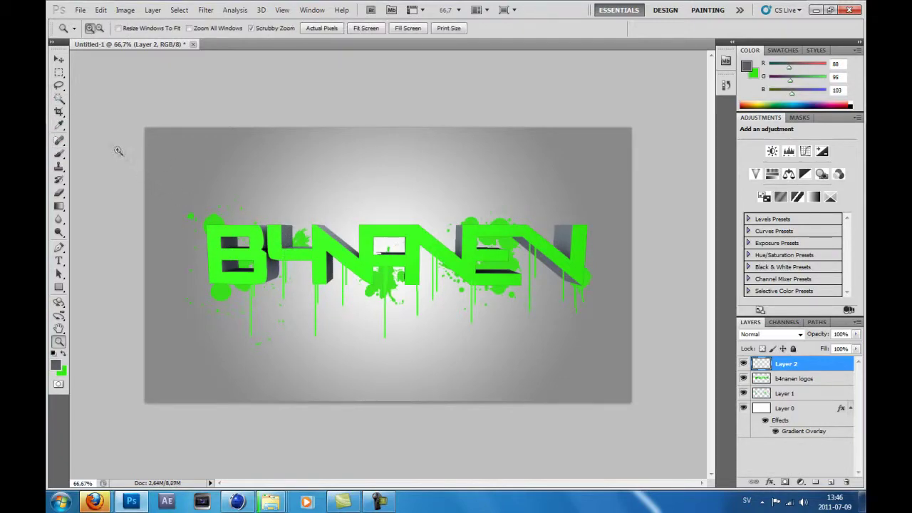
Touch up the letter sides with a lighter and then a darker sampled grey
{"action": "key", "text": "i"}
{"action": "left_click", "coordinate": [345, 234]}
{"action": "key", "text": "b"}
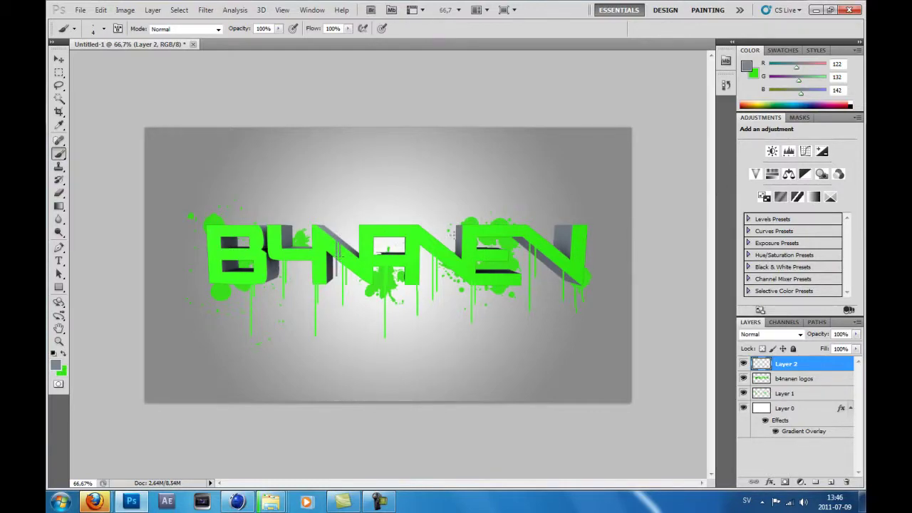
{"action": "key", "text": "i"}
{"action": "left_click", "coordinate": [565, 192]}
{"action": "key", "text": "b"}
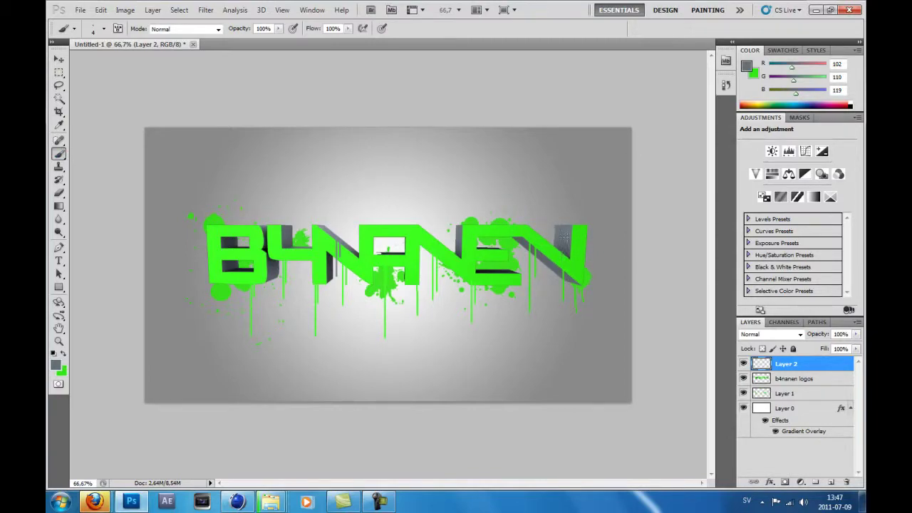
{"action": "key", "text": "z"}
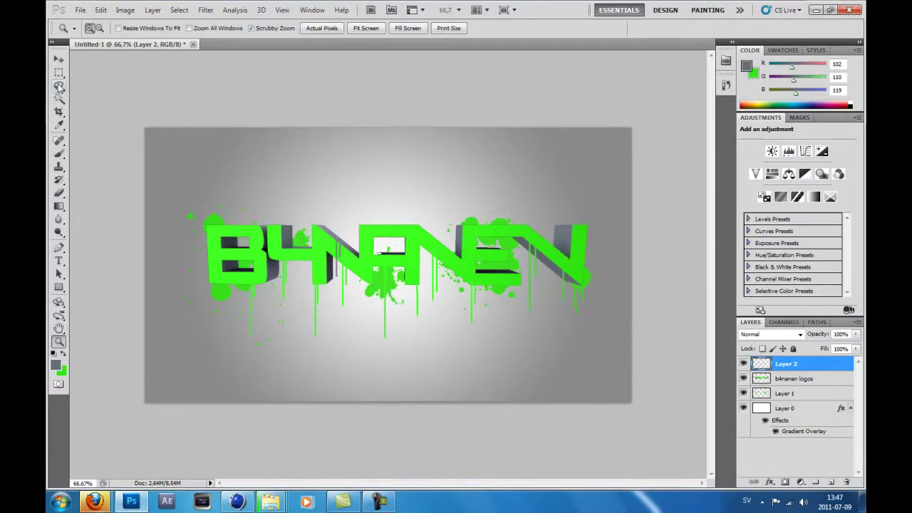
Fill an elliptical selection with green on a new layer of its own
{"action": "left_click", "coordinate": [59, 72]}
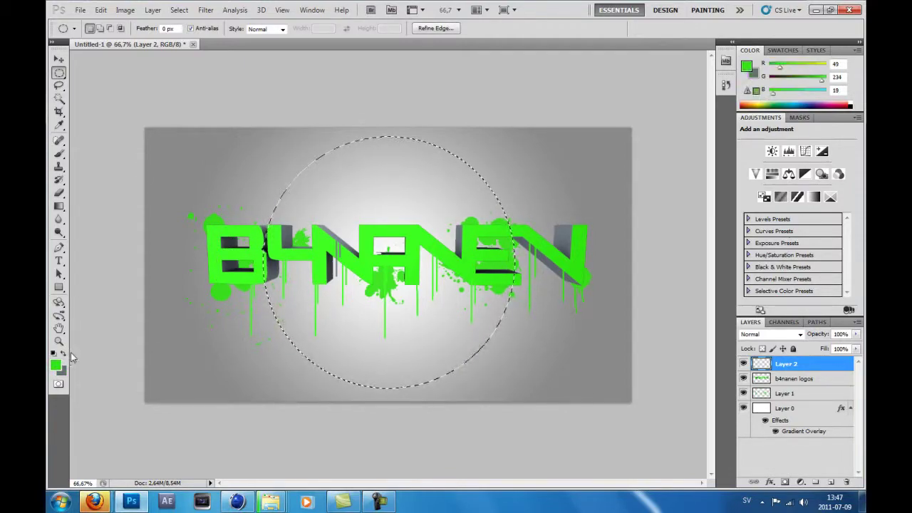
{"action": "key", "text": "ctrl+BackSpace"}
{"action": "key", "text": "ctrl+z"}
{"action": "key", "text": "ctrl+shift+alt+n"}
{"action": "key", "text": "ctrl+BackSpace"}
{"action": "key", "text": "ctrl+d"}
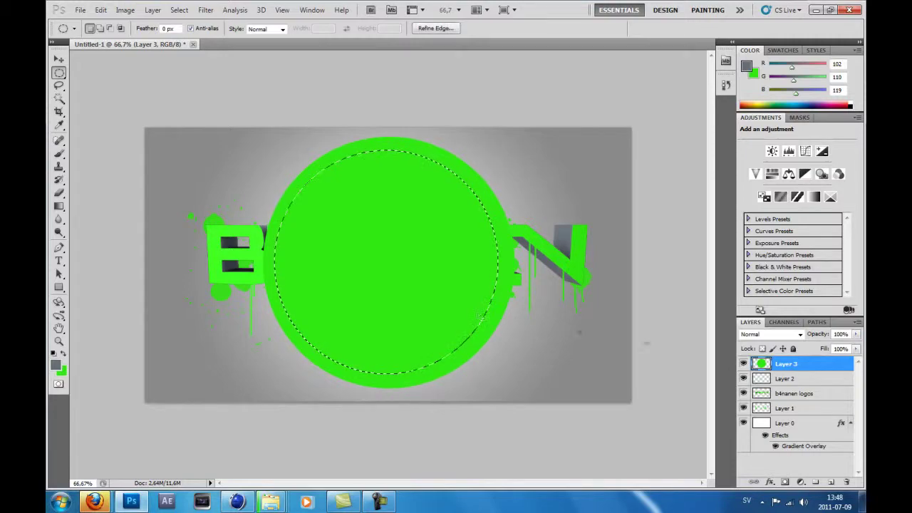
Erase the circle's interior to leave a thick green ring, then deselect
{"action": "key", "text": "e"}
{"action": "left_click_drag", "start_coordinate": [491, 188], "coordinate": [187, 176]}
{"action": "left_click_drag", "start_coordinate": [299, 213], "coordinate": [427, 356]}
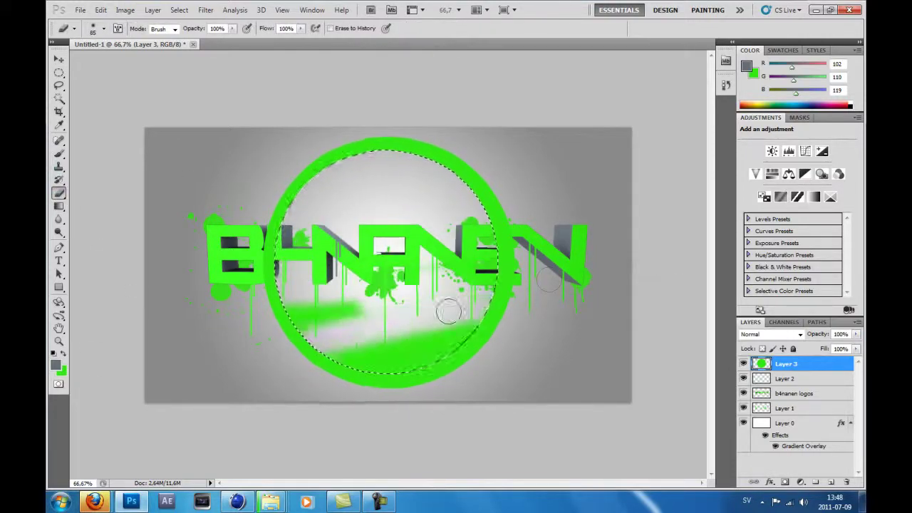
{"action": "key", "text": "ctrl+d"}
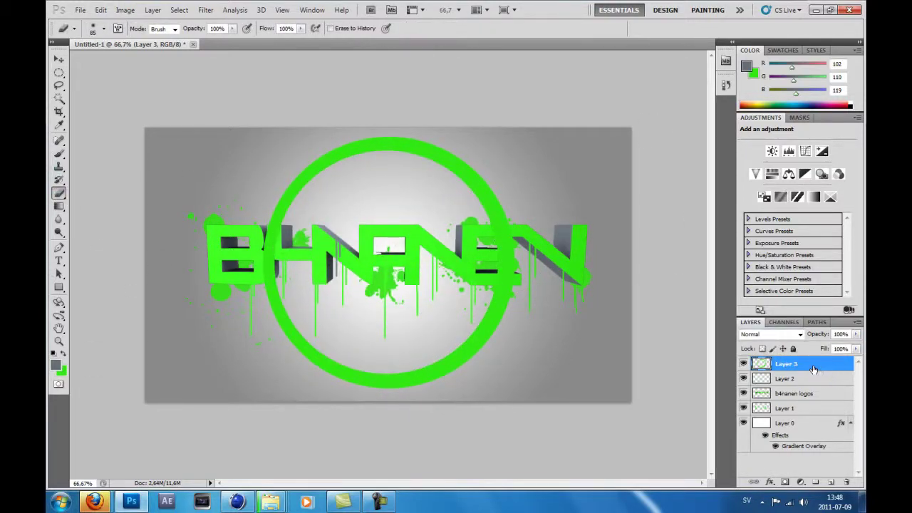
Duplicate the ring twice, scaling the copies into smaller inner and innermost rings
{"action": "key", "text": "ctrl+j"}
{"action": "key", "text": "ctrl+t"}
{"action": "left_click_drag", "start_coordinate": [264, 137], "coordinate": [285, 165]}
{"action": "left_click_drag", "start_coordinate": [367, 244], "coordinate": [366, 238]}
{"action": "key", "text": "Return"}
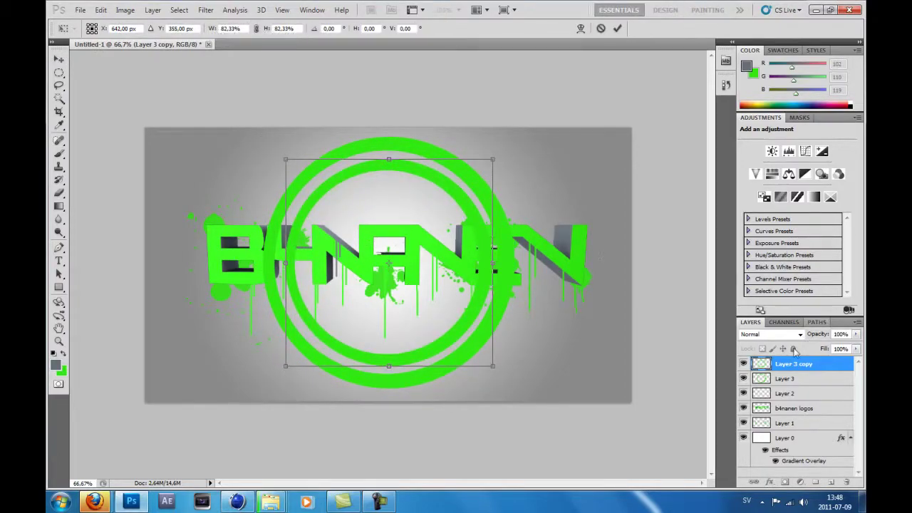
{"action": "key", "text": "v"}
{"action": "key", "text": "ctrl+j"}
{"action": "left_click_drag", "start_coordinate": [280, 161], "coordinate": [305, 183]}
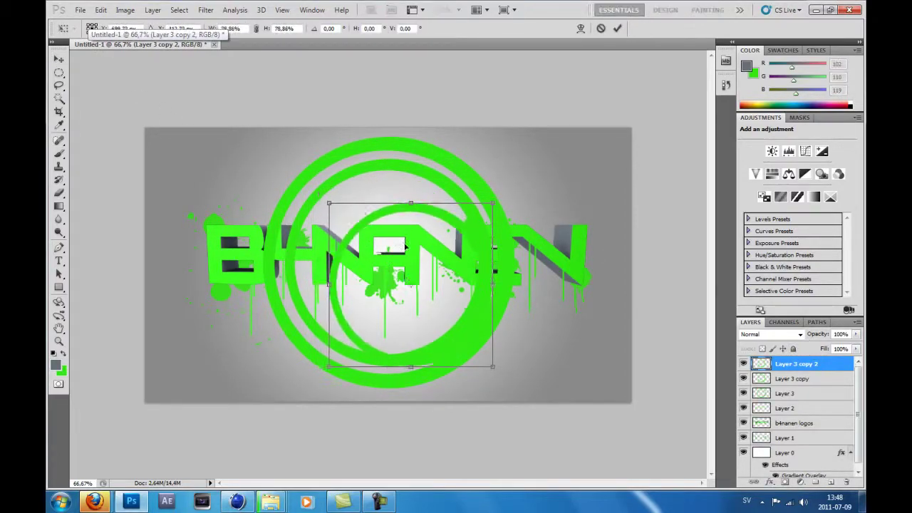
{"action": "key", "text": "Return"}
Merge the three rings, move them behind the logo, and set opacity to 74%
{"action": "left_click", "coordinate": [786, 393], "text": "shift"}
{"action": "key", "text": "ctrl+e"}
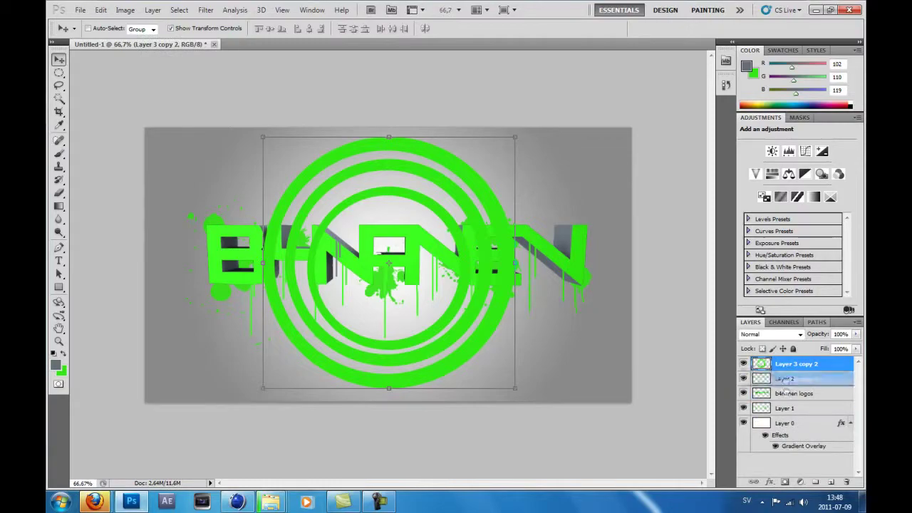
{"action": "key", "text": "ctrl+bracketleft"}
{"action": "key", "text": "ctrl+bracketleft"}
{"action": "left_click_drag", "start_coordinate": [856, 334], "coordinate": [847, 354]}
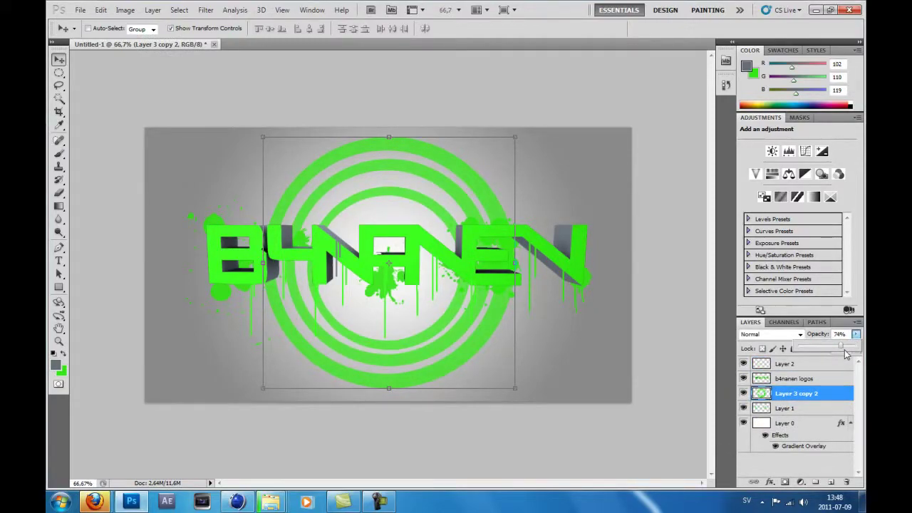
Start a new text layer on the canvas below the logo
{"action": "left_click", "coordinate": [58, 260]}
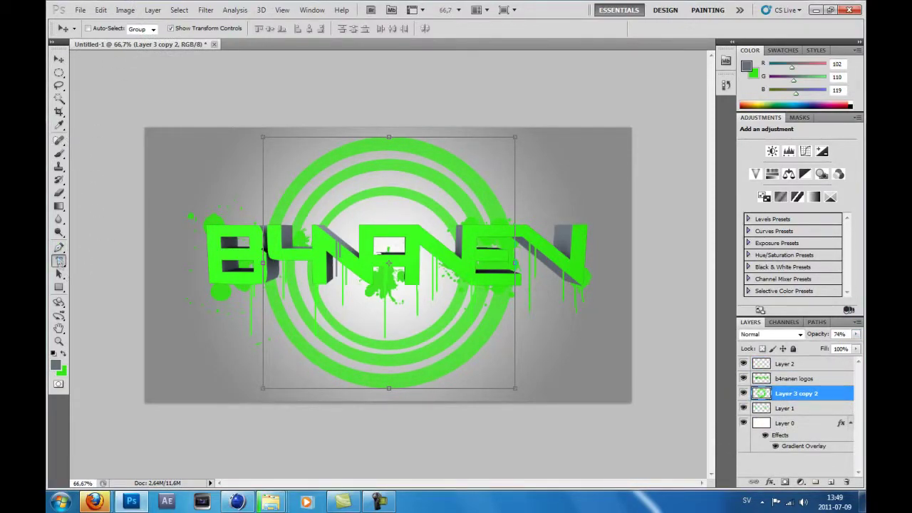
{"action": "left_click", "coordinate": [522, 344]}
{"action": "type", "text": "ap"}
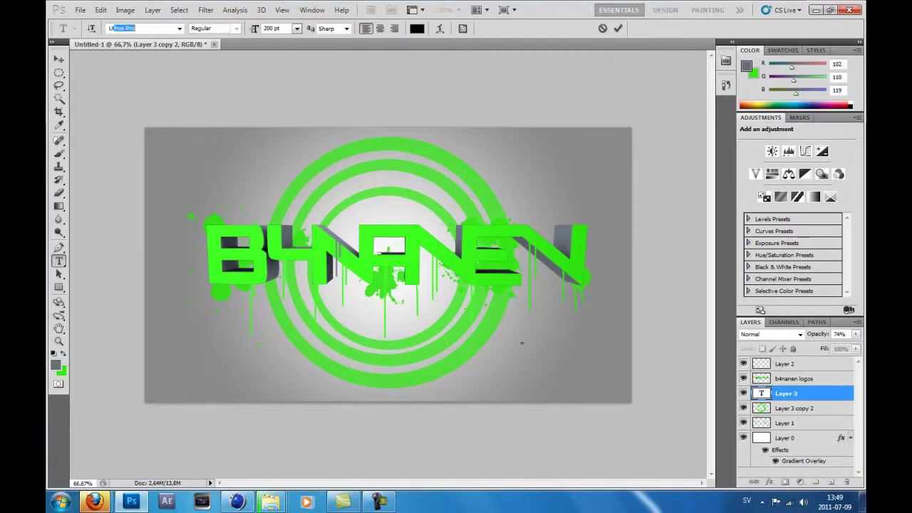
Type 'fx' in Cafe Nero M54 and enlarge it under the logo's right end
{"action": "key", "text": "Escape"}
{"action": "type", "text": "fx"}
{"action": "key", "text": "ctrl+Return"}
{"action": "key", "text": "ctrl+t"}
{"action": "mouse_move", "coordinate": [631, 285]}
{"action": "left_mouse_down"}
{"action": "mouse_move", "coordinate": [589, 278]}
{"action": "mouse_move", "coordinate": [570, 289]}
{"action": "mouse_move", "coordinate": [591, 250]}
{"action": "left_mouse_up"}
{"action": "mouse_move", "coordinate": [541, 302]}
{"action": "left_mouse_down"}
{"action": "mouse_move", "coordinate": [539, 290]}
{"action": "mouse_move", "coordinate": [547, 299]}
{"action": "left_mouse_up"}
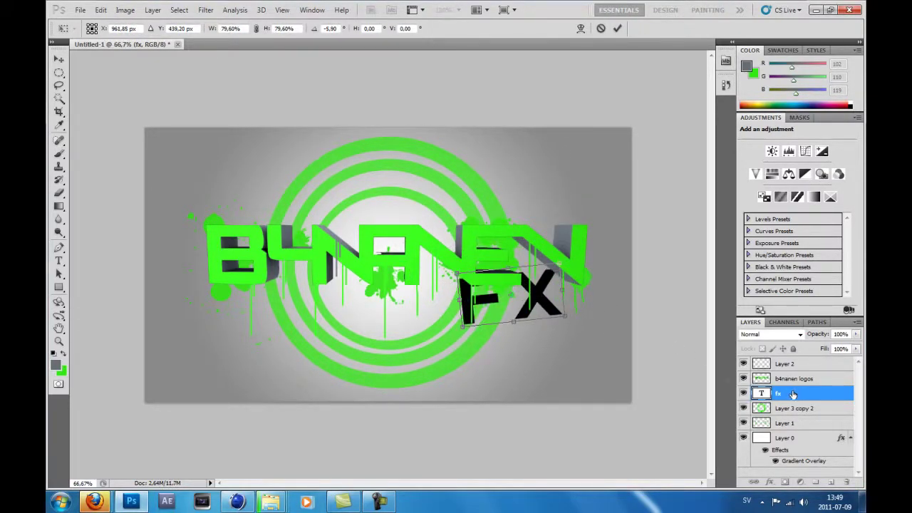
{"action": "left_click", "coordinate": [601, 29]}
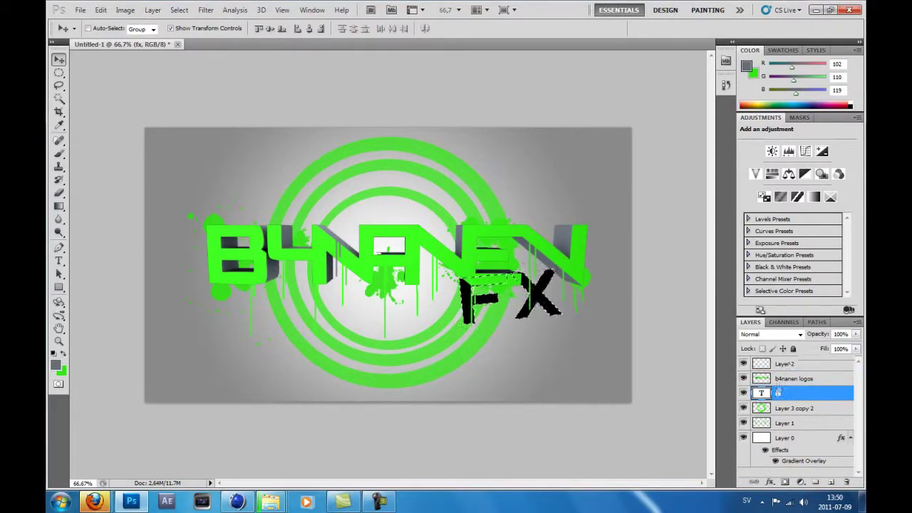
Add a mask to the drips layer and lower the FX text opacity to 67%
{"action": "left_click", "coordinate": [785, 364]}
{"action": "key", "text": "ctrl+a"}
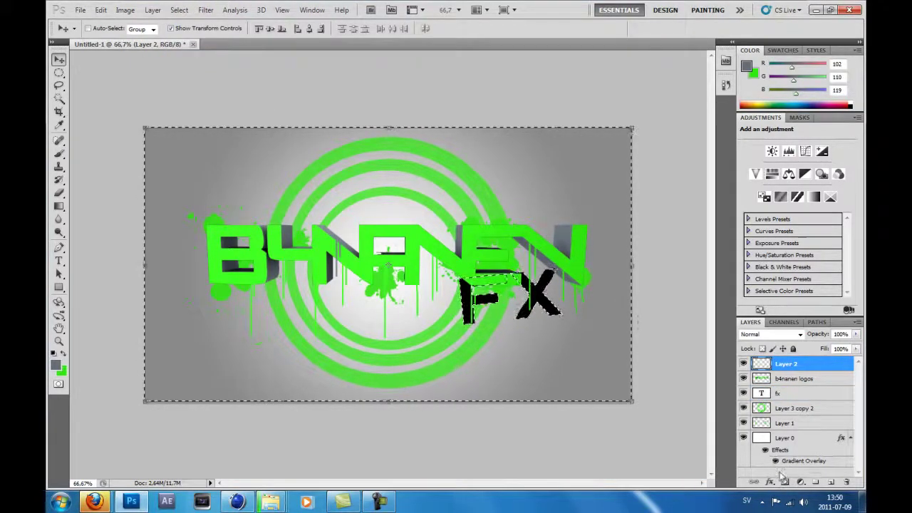
{"action": "left_click", "coordinate": [795, 483]}
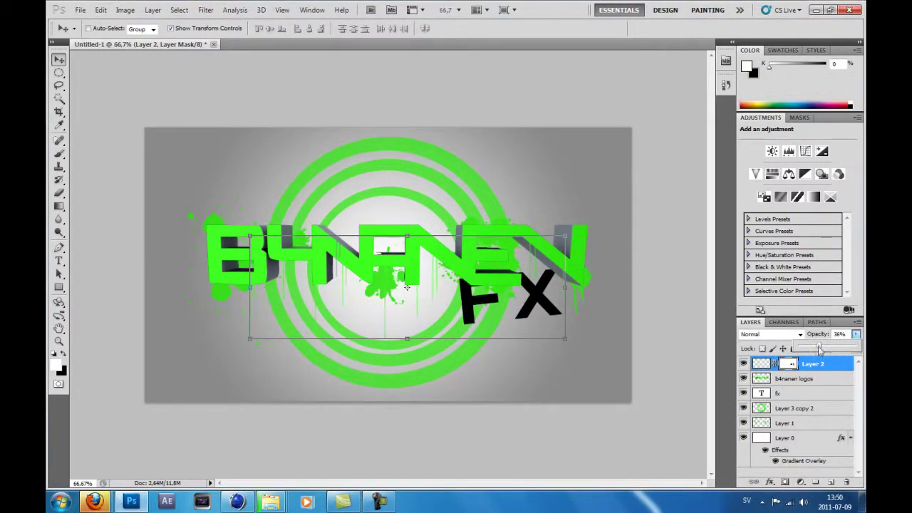
{"action": "left_click", "coordinate": [784, 393]}
{"action": "left_click_drag", "start_coordinate": [856, 334], "coordinate": [830, 347]}
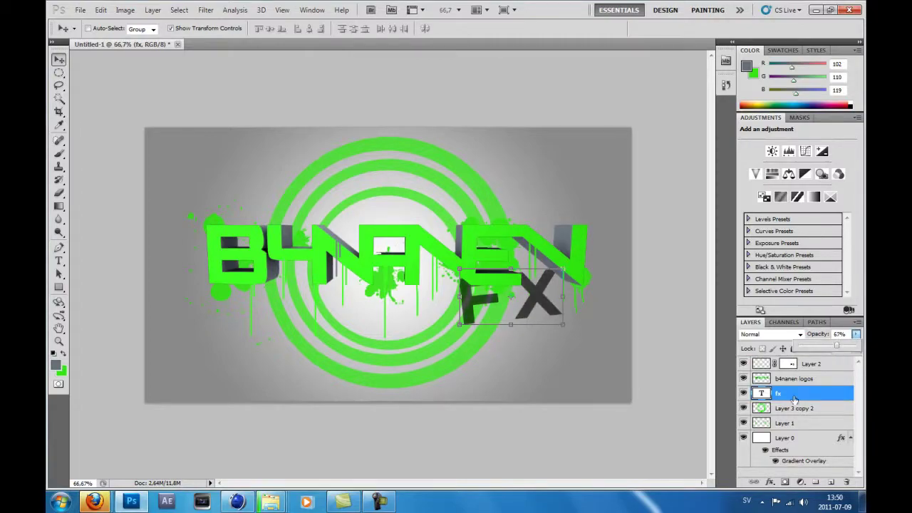
Apply a drop shadow layer style to the FX text
{"action": "double_click", "coordinate": [819, 393]}
{"action": "mouse_move", "coordinate": [606, 207]}
{"action": "left_mouse_down"}
{"action": "mouse_move", "coordinate": [668, 207]}
{"action": "mouse_move", "coordinate": [615, 169]}
{"action": "left_mouse_up"}
{"action": "left_click", "coordinate": [656, 304]}
{"action": "left_click", "coordinate": [737, 210]}
{"action": "left_click", "coordinate": [730, 226]}
{"action": "key", "text": "Return"}
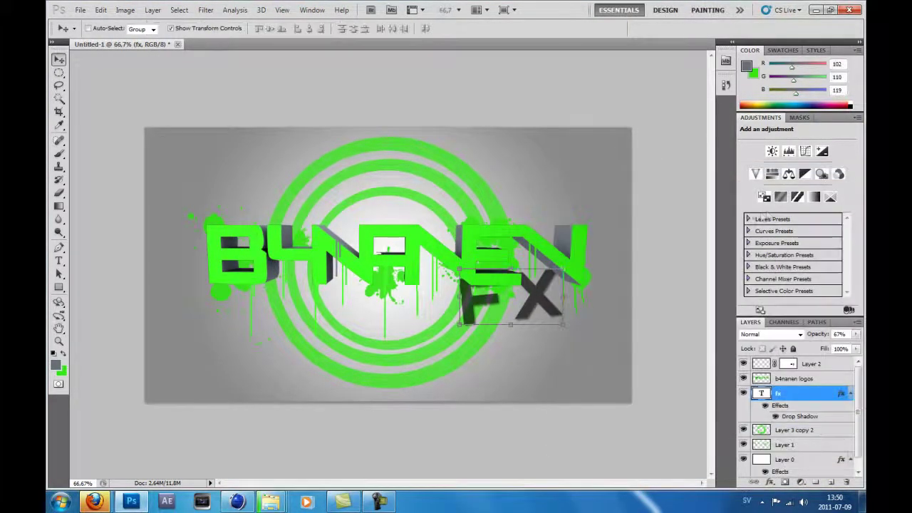
Give the b4nanen logos layer a 75% drop shadow
{"action": "left_click", "coordinate": [783, 378]}
{"action": "double_click", "coordinate": [819, 378]}
{"action": "left_click", "coordinate": [591, 223]}
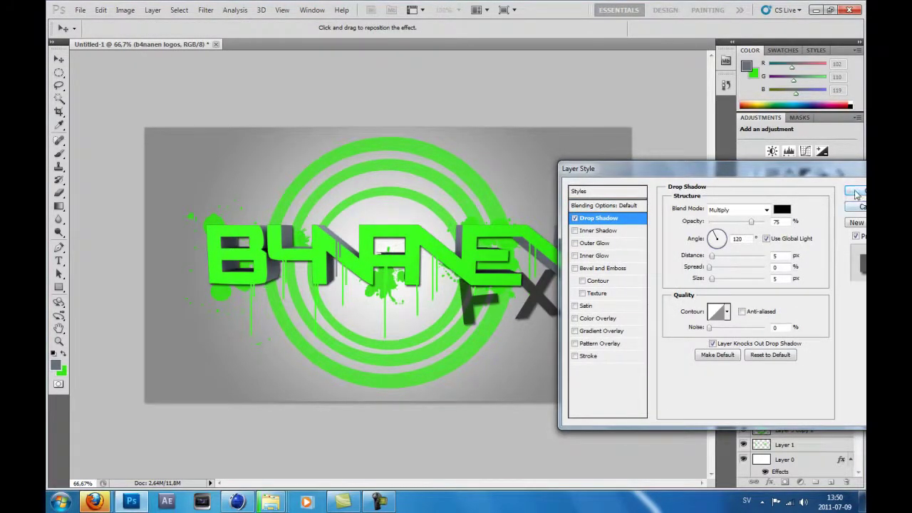
{"action": "left_click", "coordinate": [854, 191]}
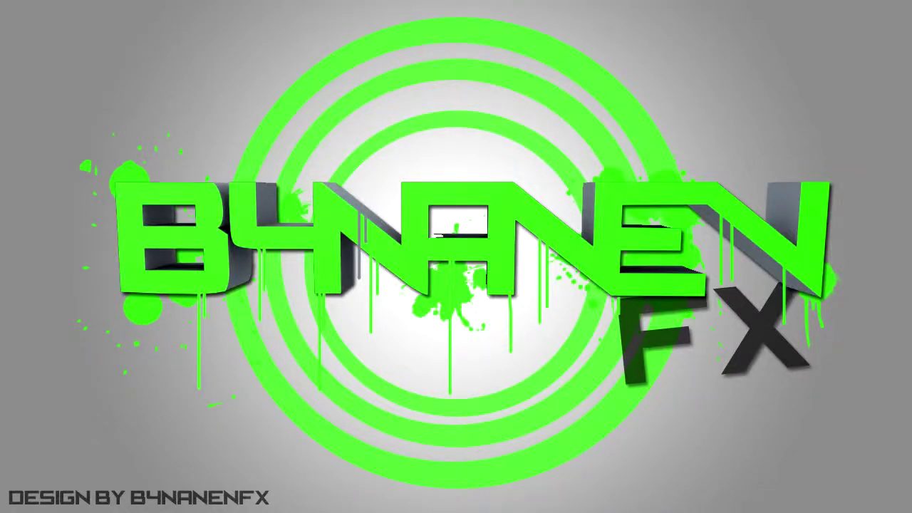